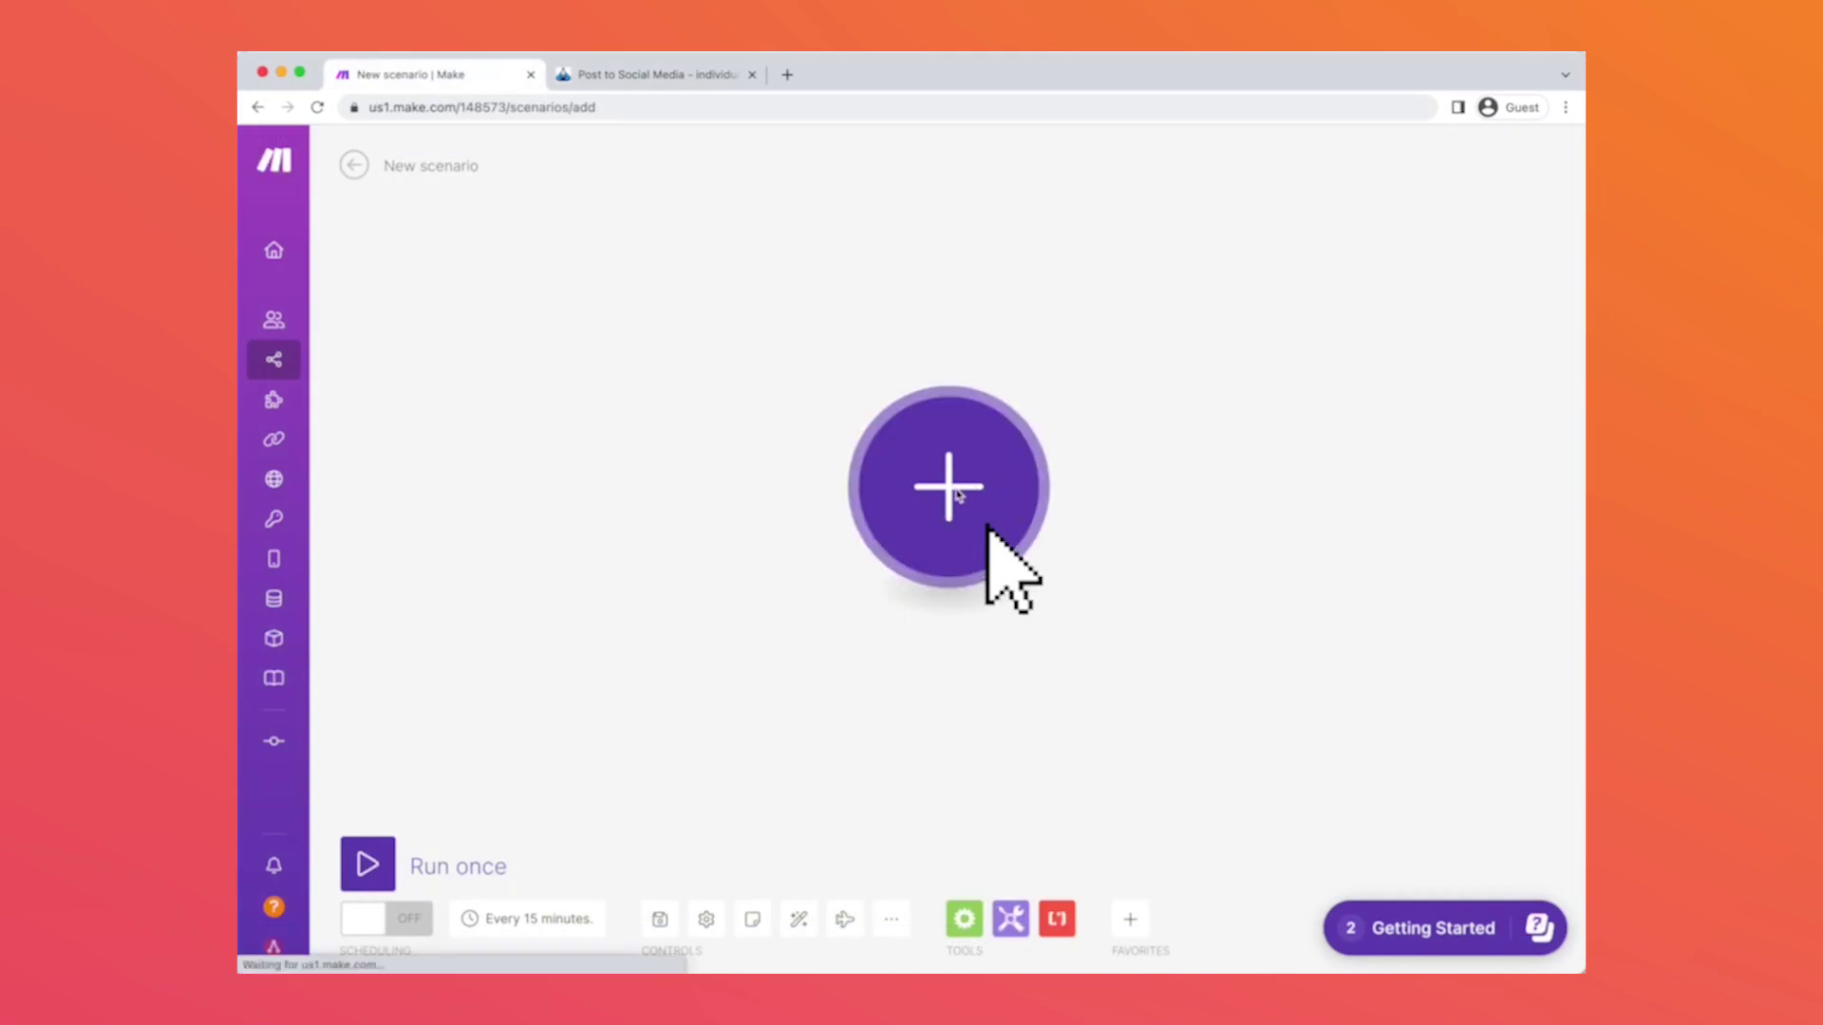
Step: Add Contact Form 7's Watch New Form Submission as the scenario's first module
left_click(950, 487)
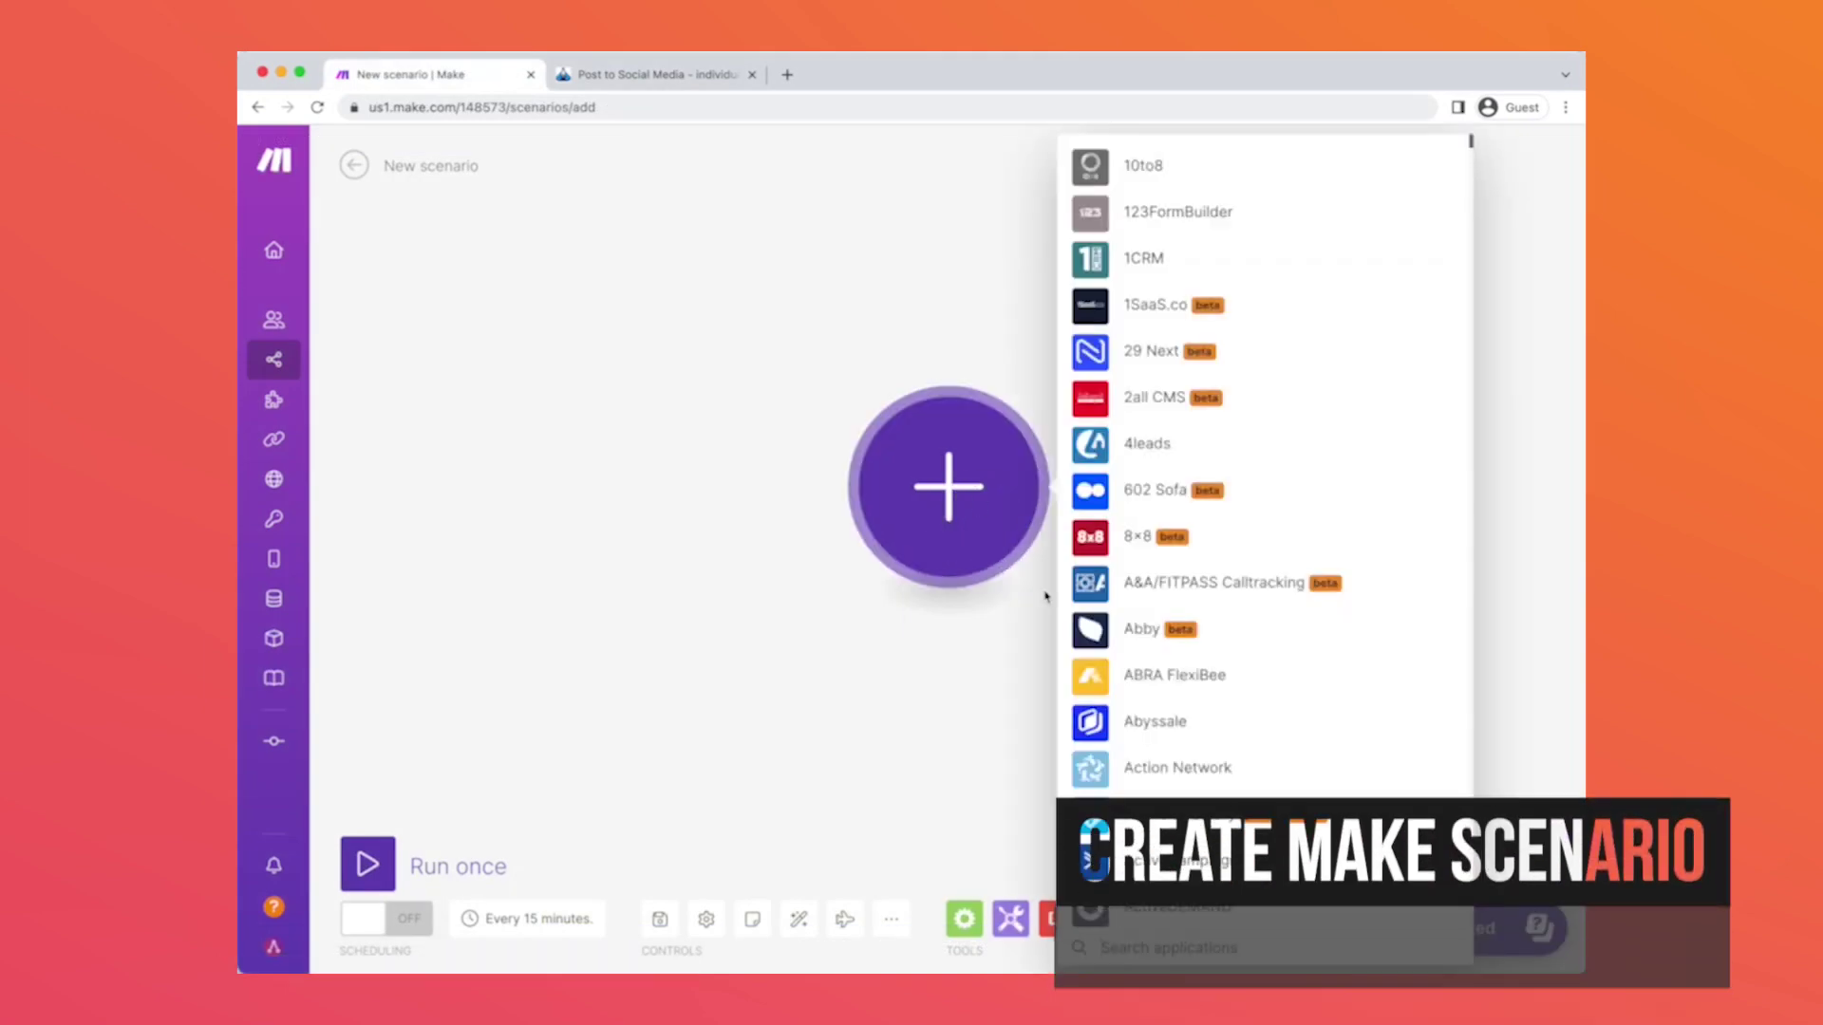
type("contact")
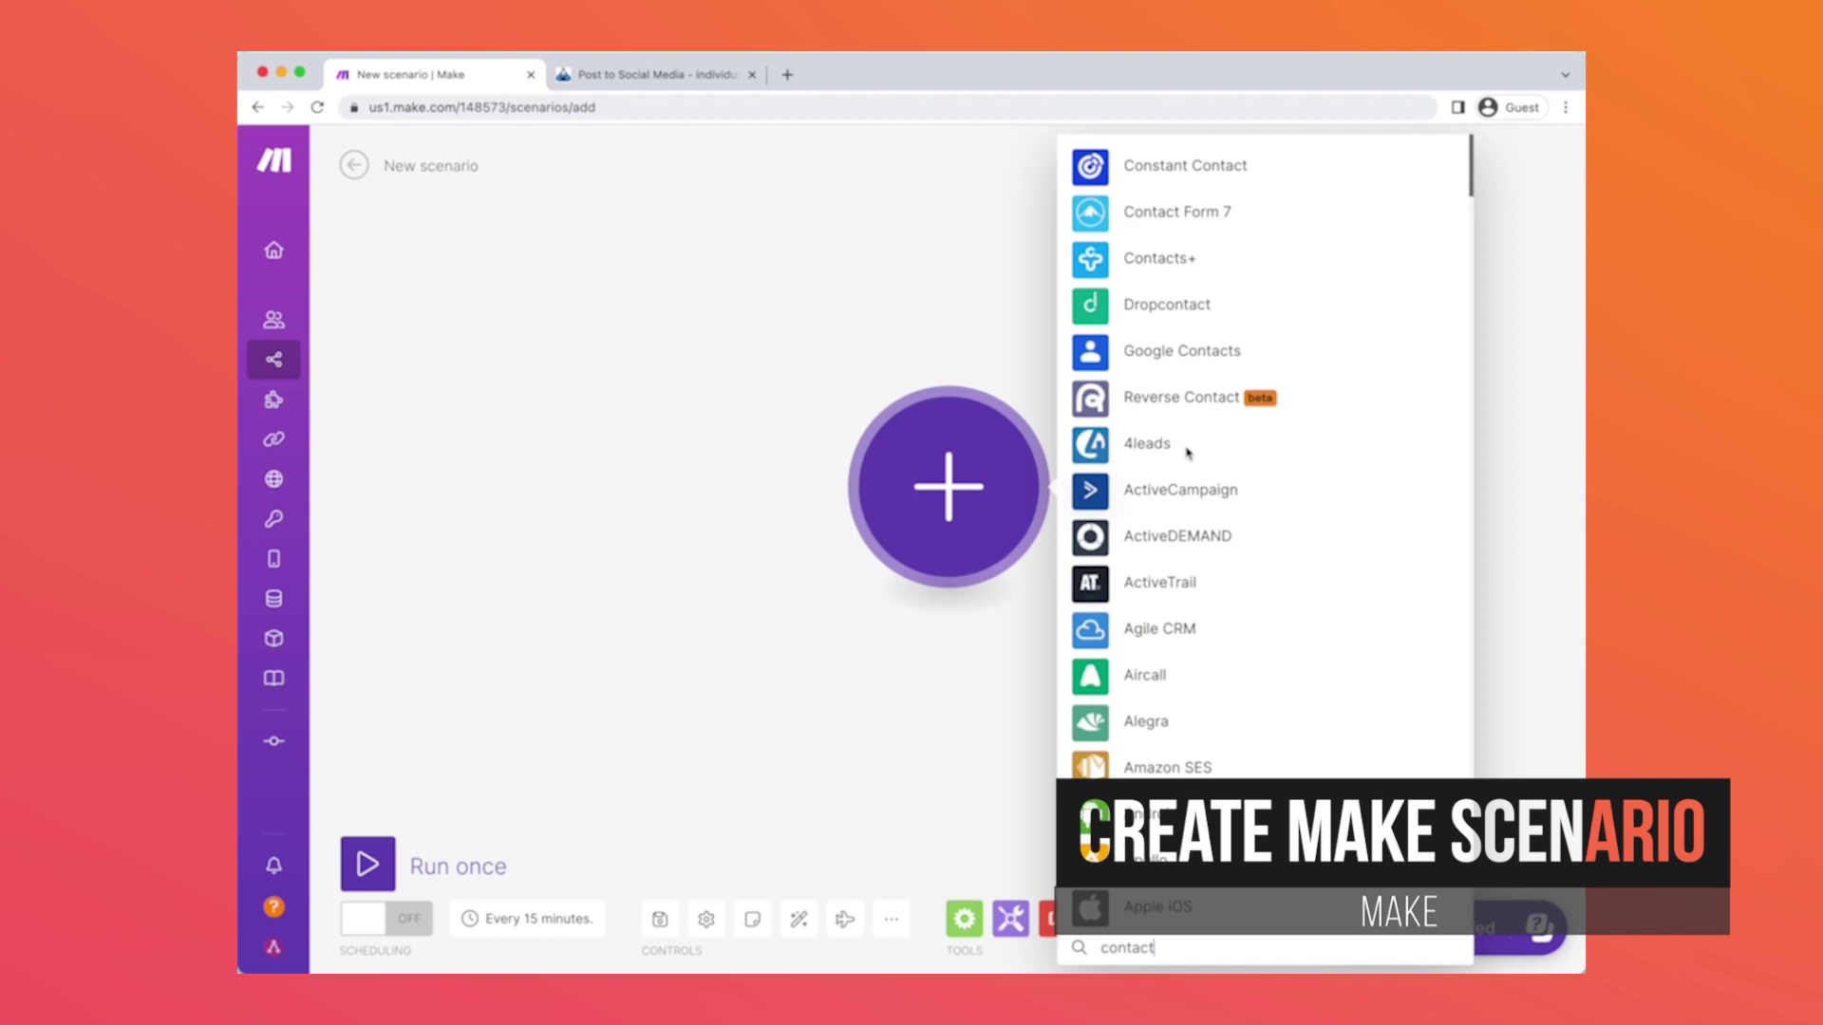
left_click(1186, 213)
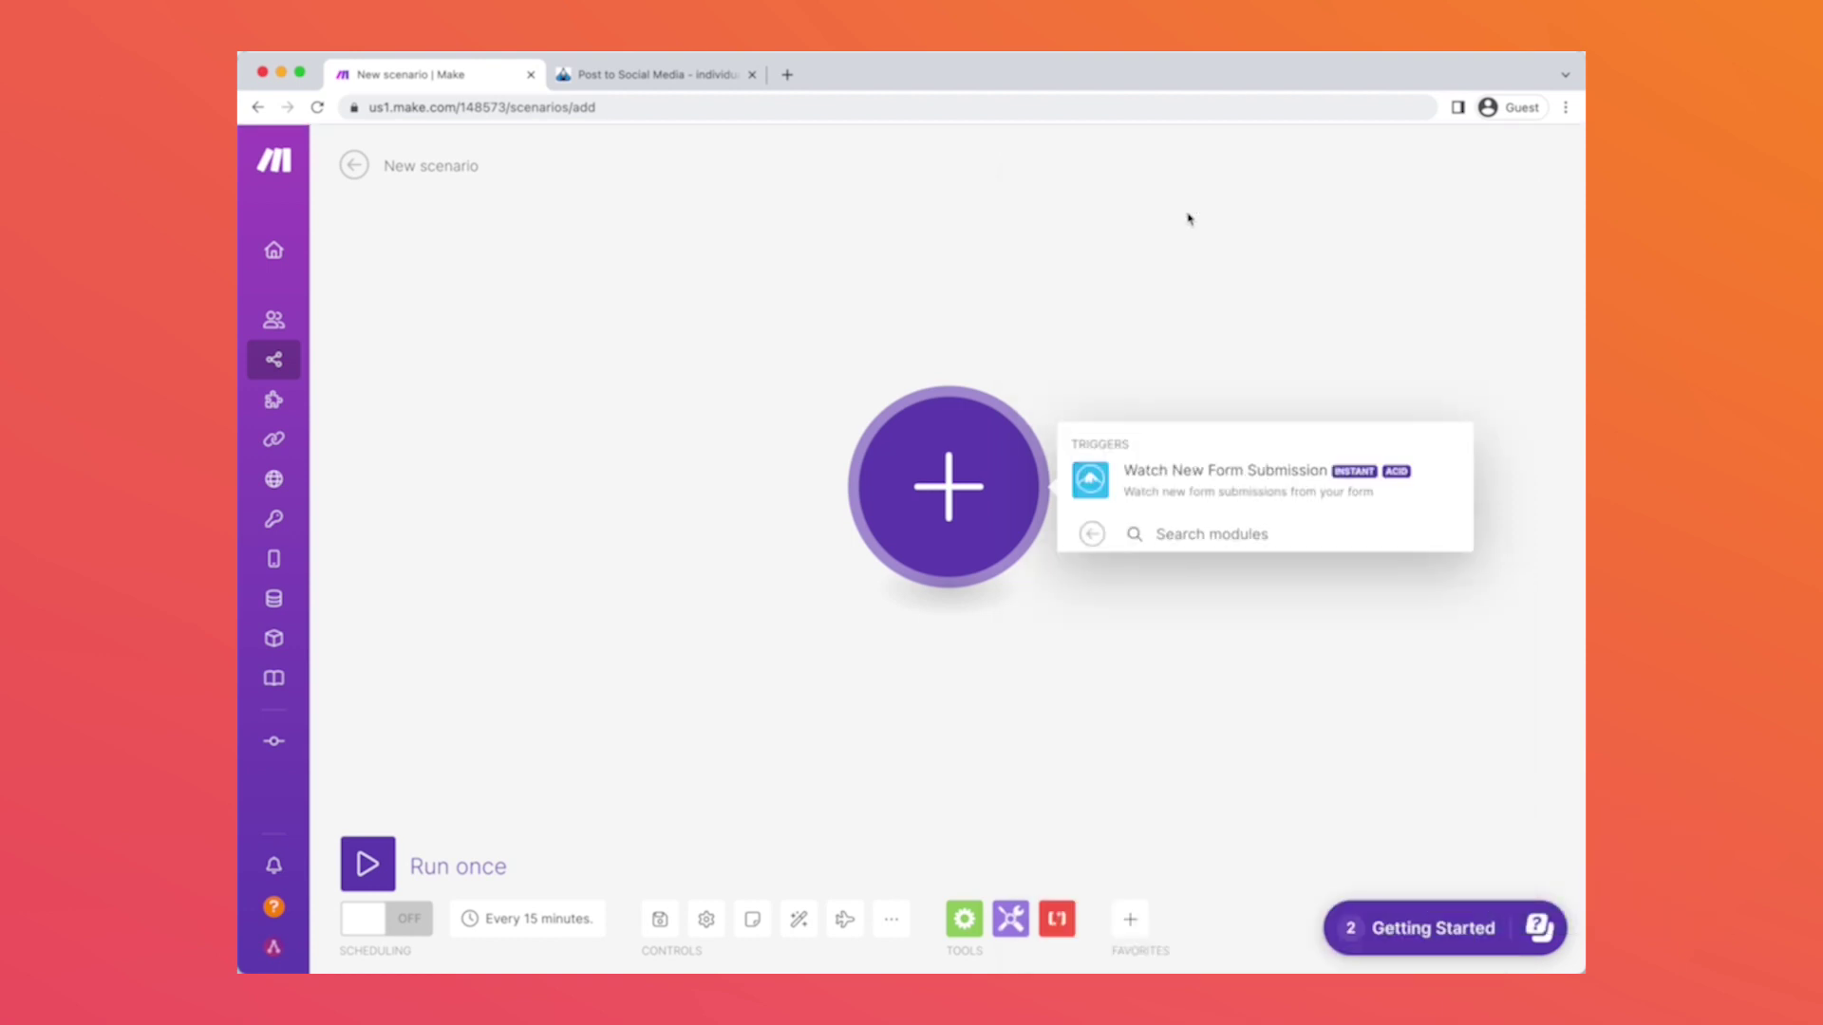
left_click(1246, 497)
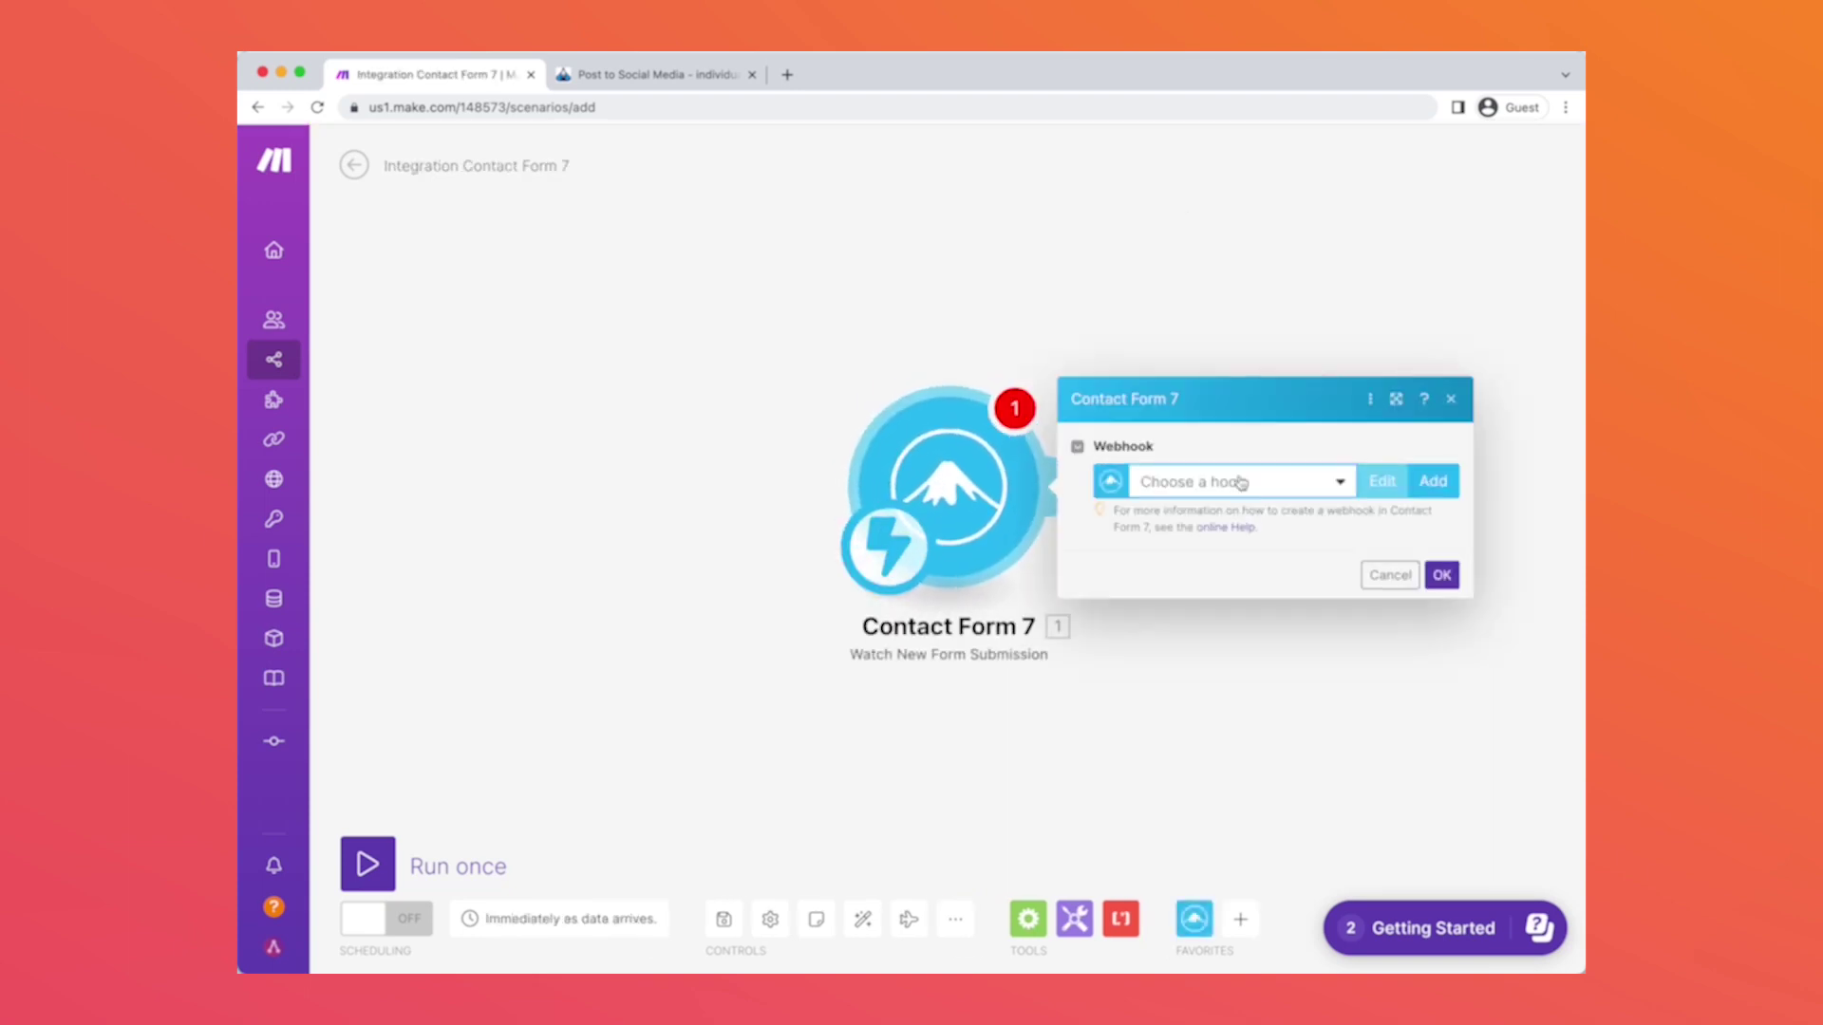
Step: Create a new webhook named 'Contact Form 7' and confirm the trigger settings
left_click(1433, 482)
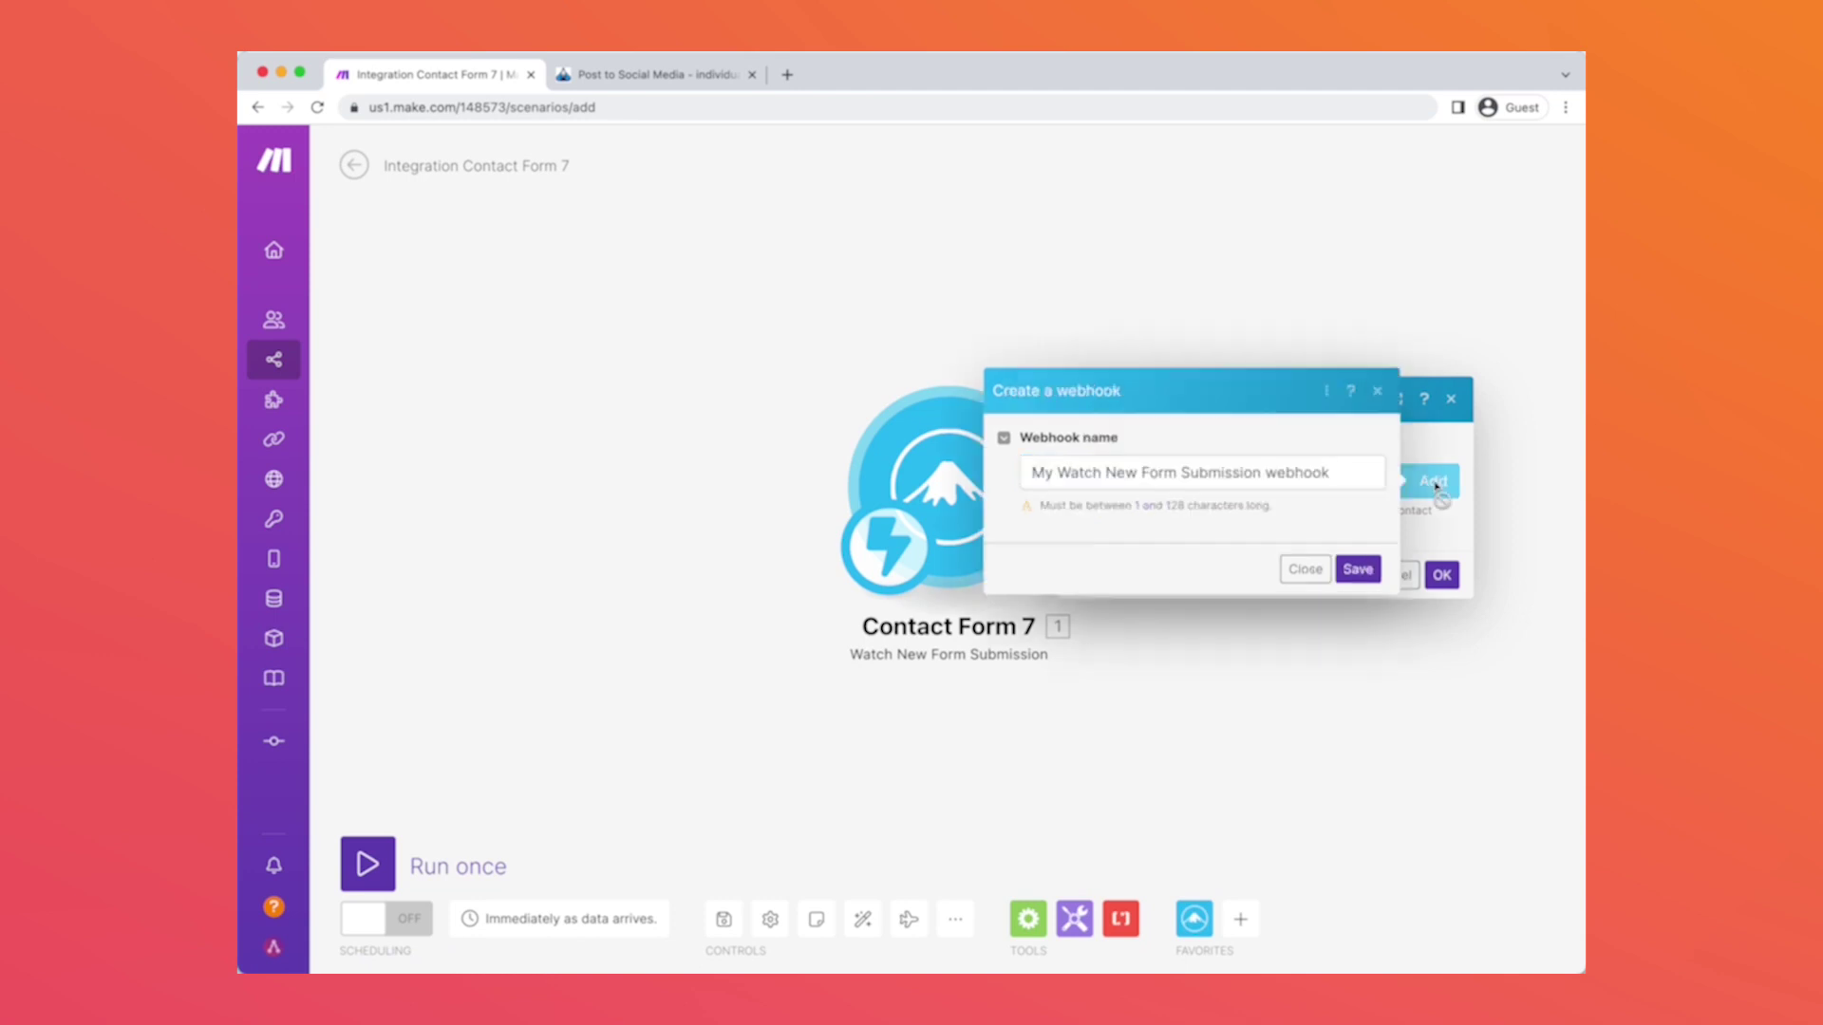
triple_click(1315, 479)
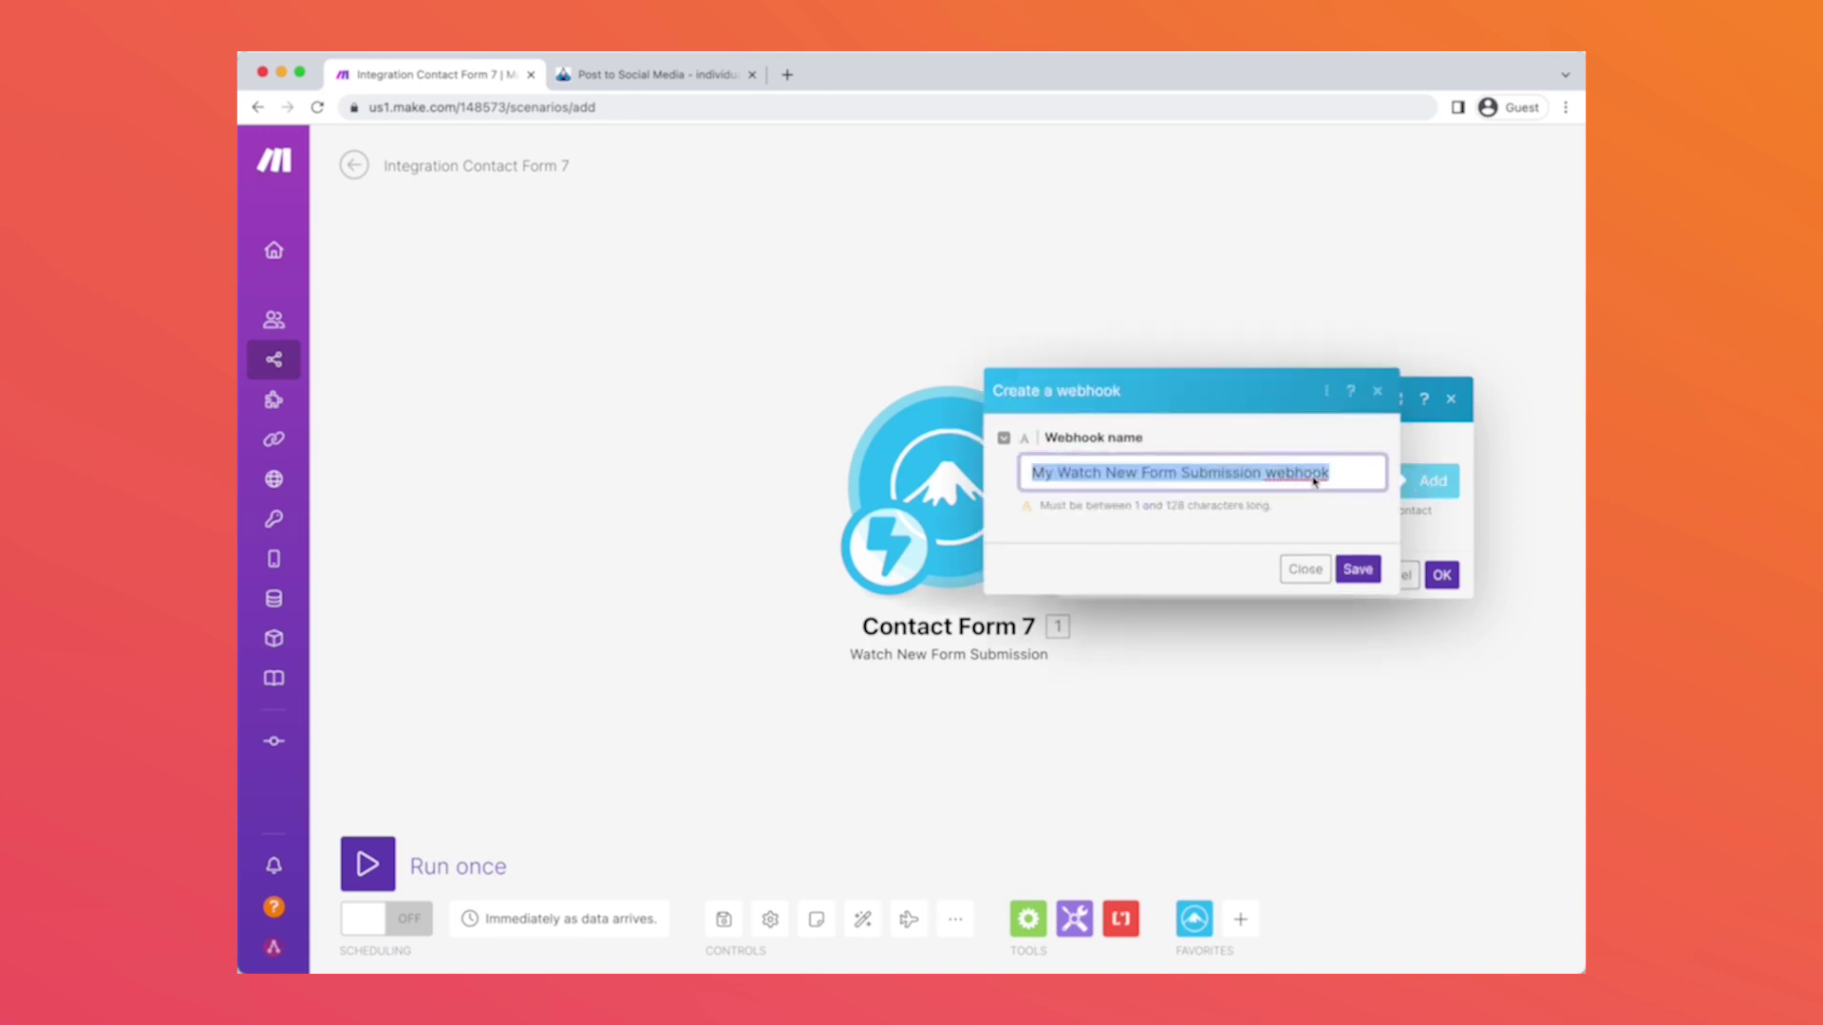
type("Contact")
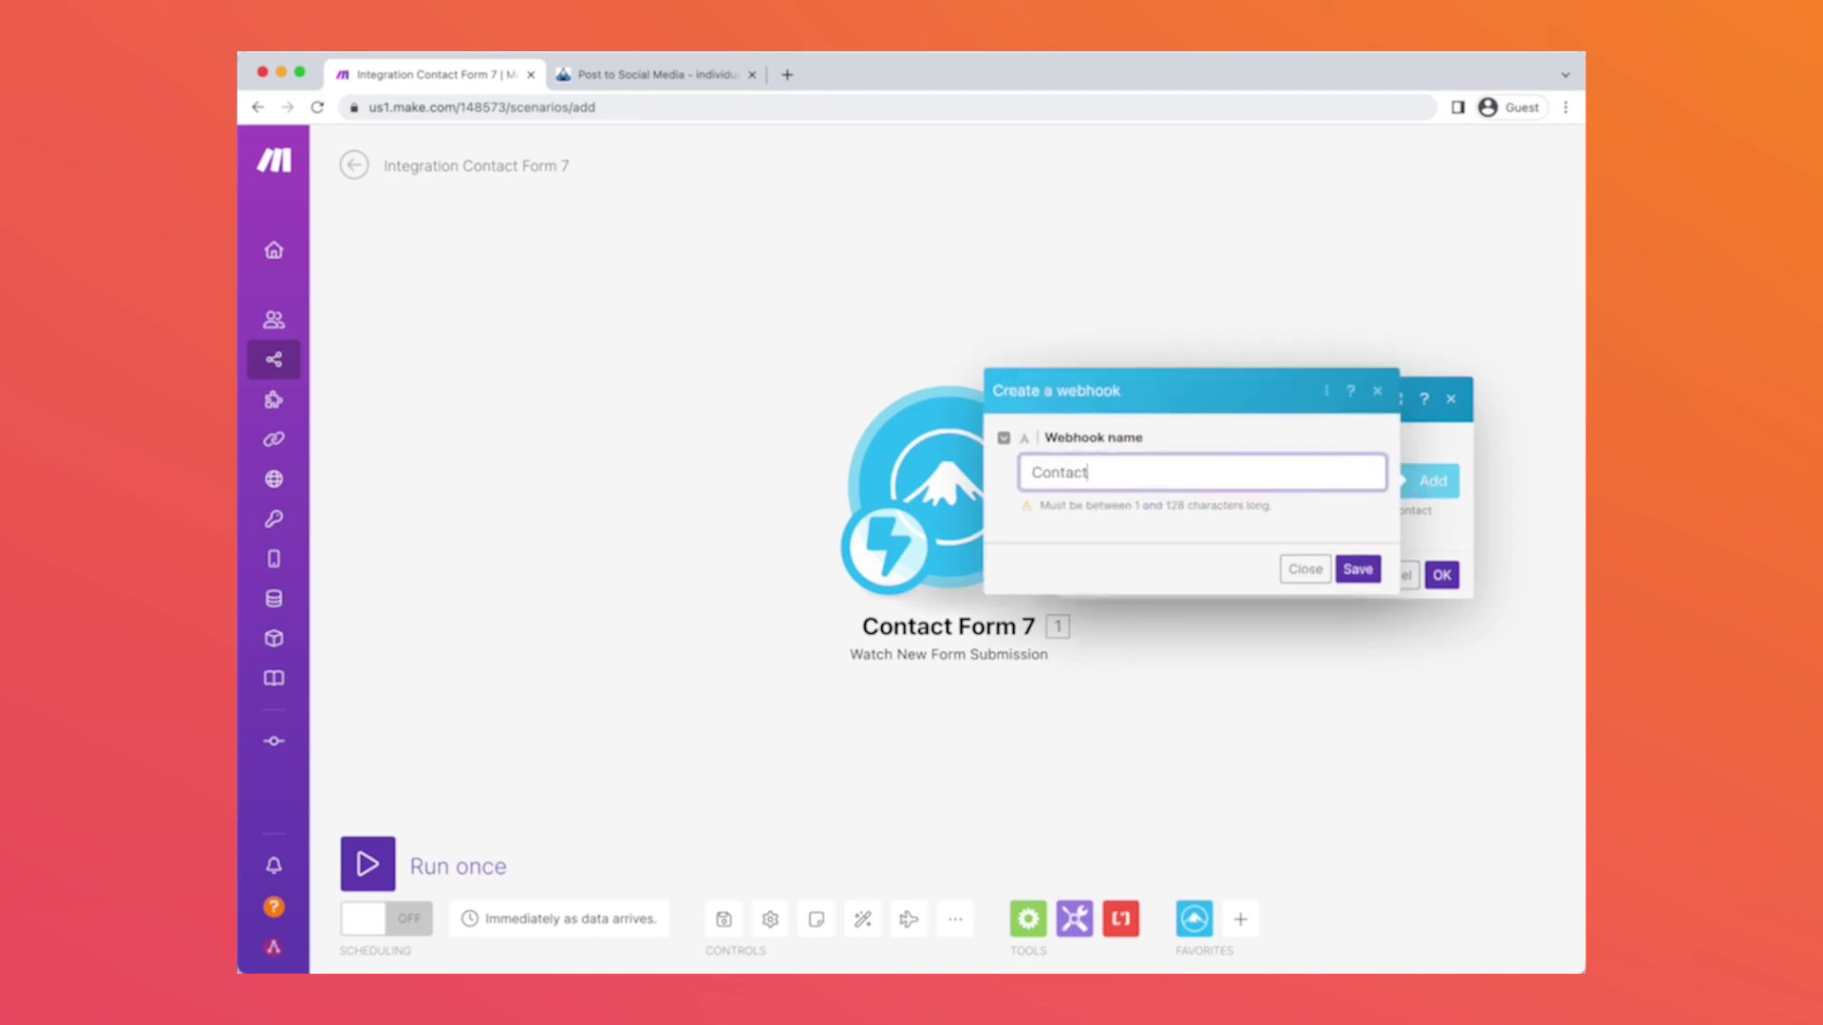
type(" Form 7")
left_click(1357, 570)
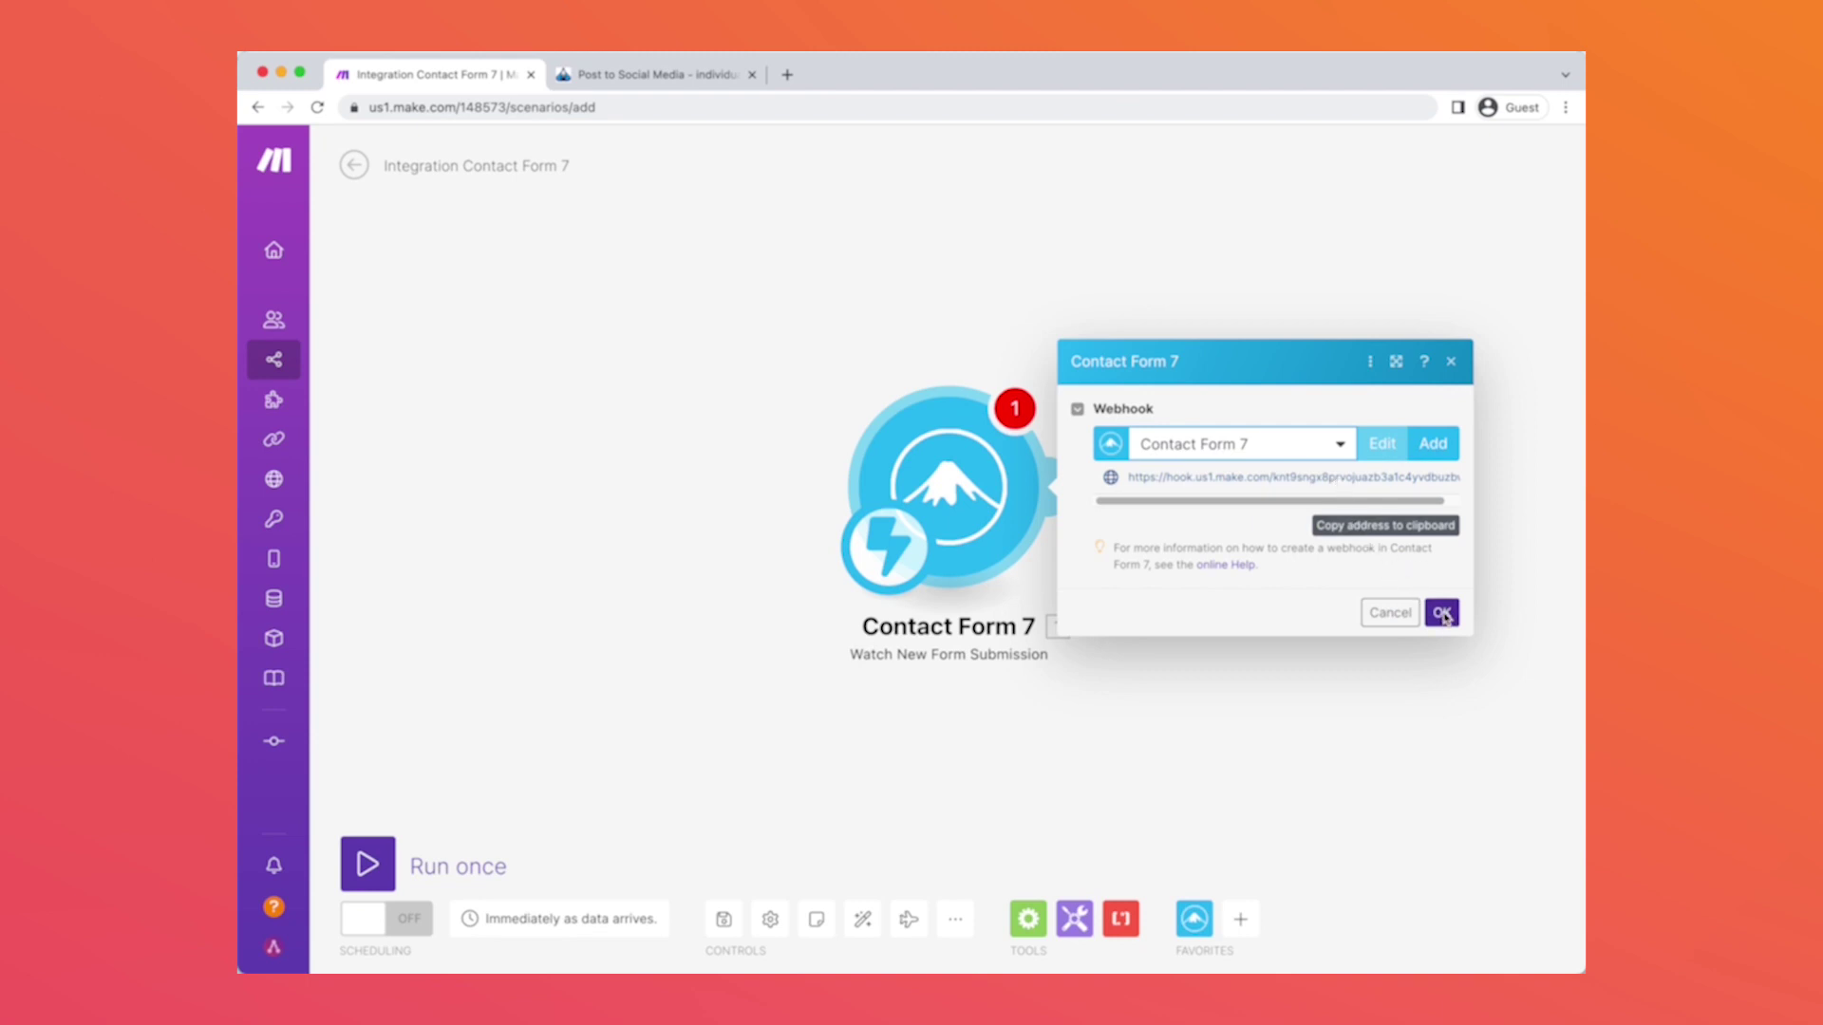
left_click(1442, 614)
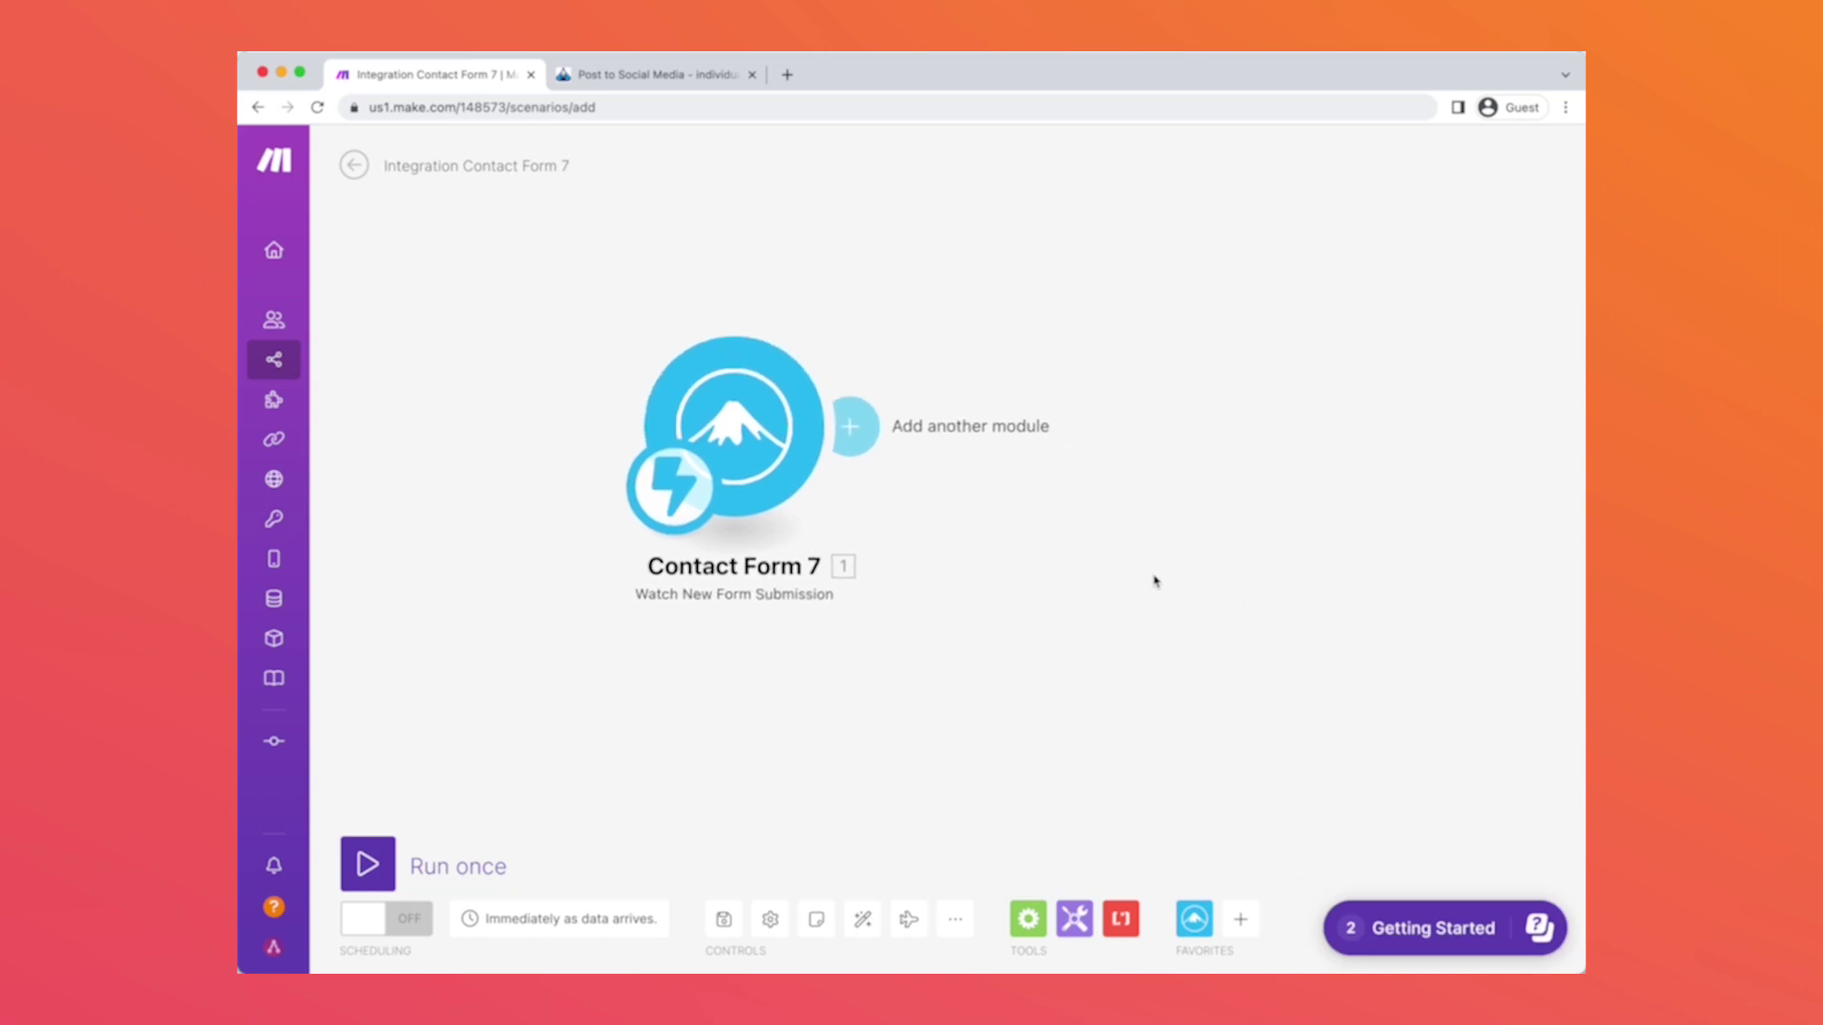
Step: Add an HTTP 'Make a request' module after the trigger, found by searching 'htt'
left_click(778, 434)
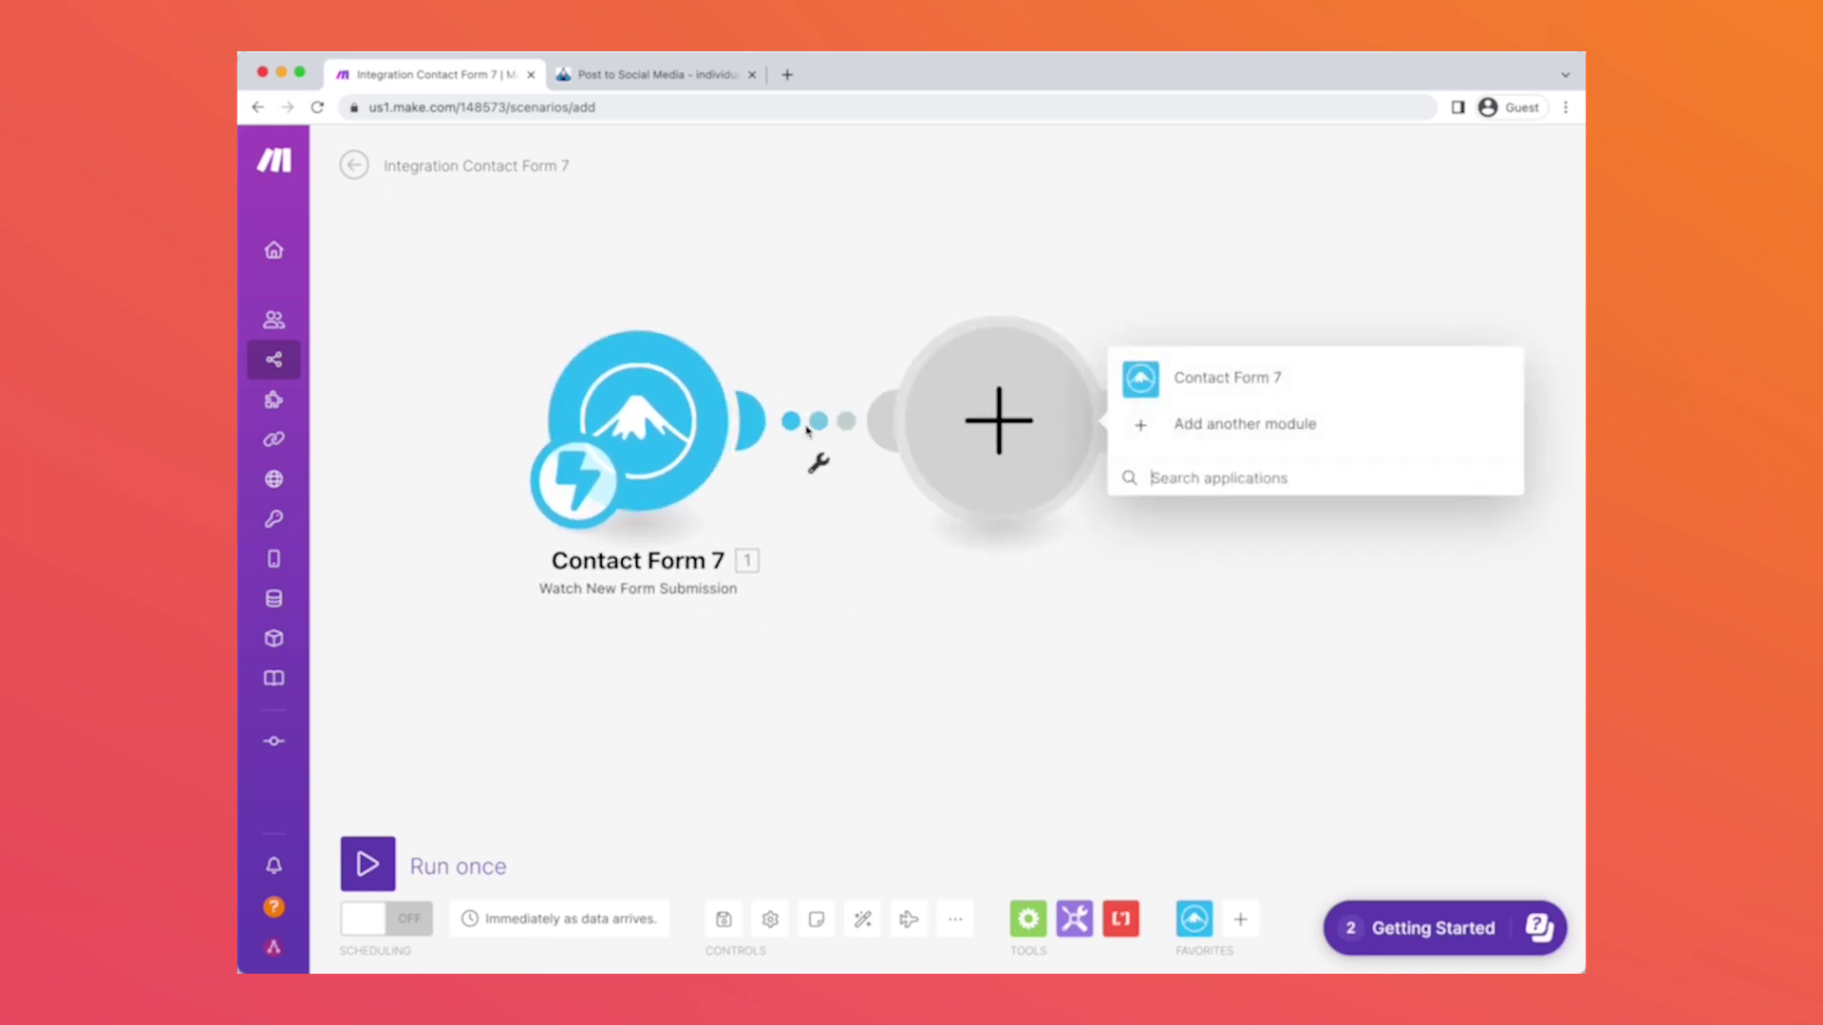
left_click(1252, 476)
type("http")
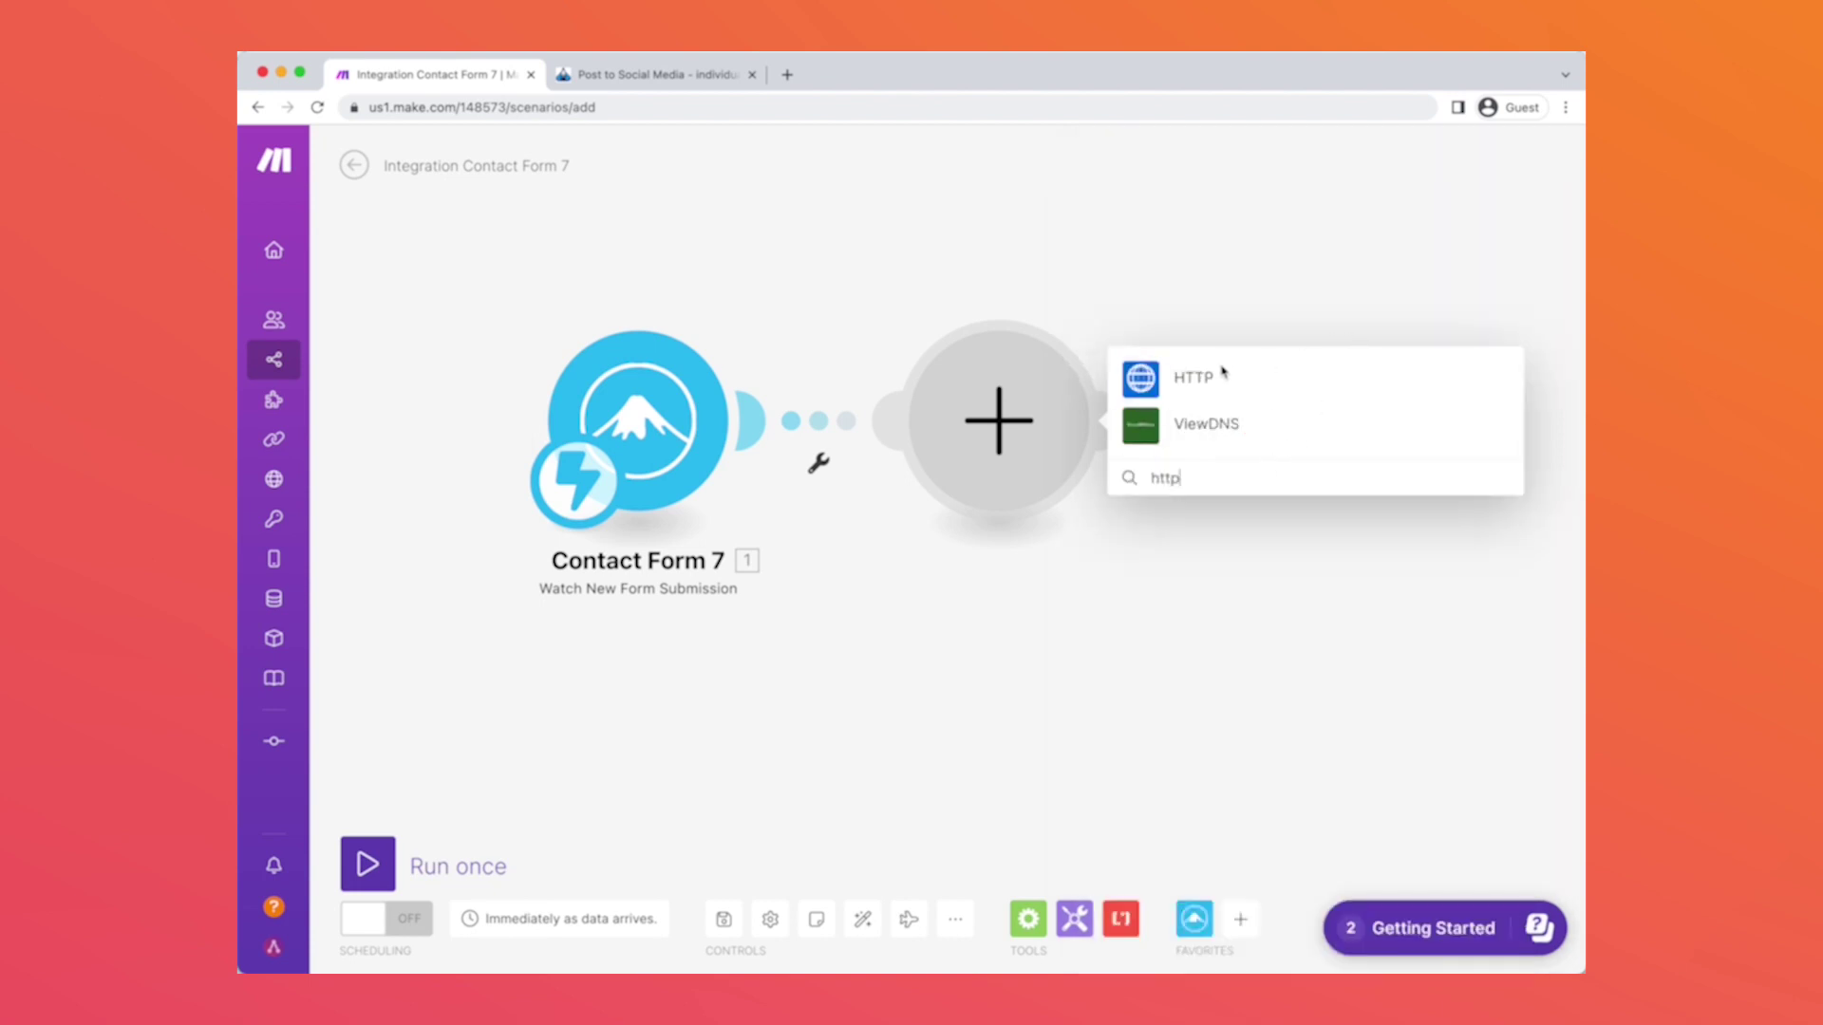
left_click(1198, 379)
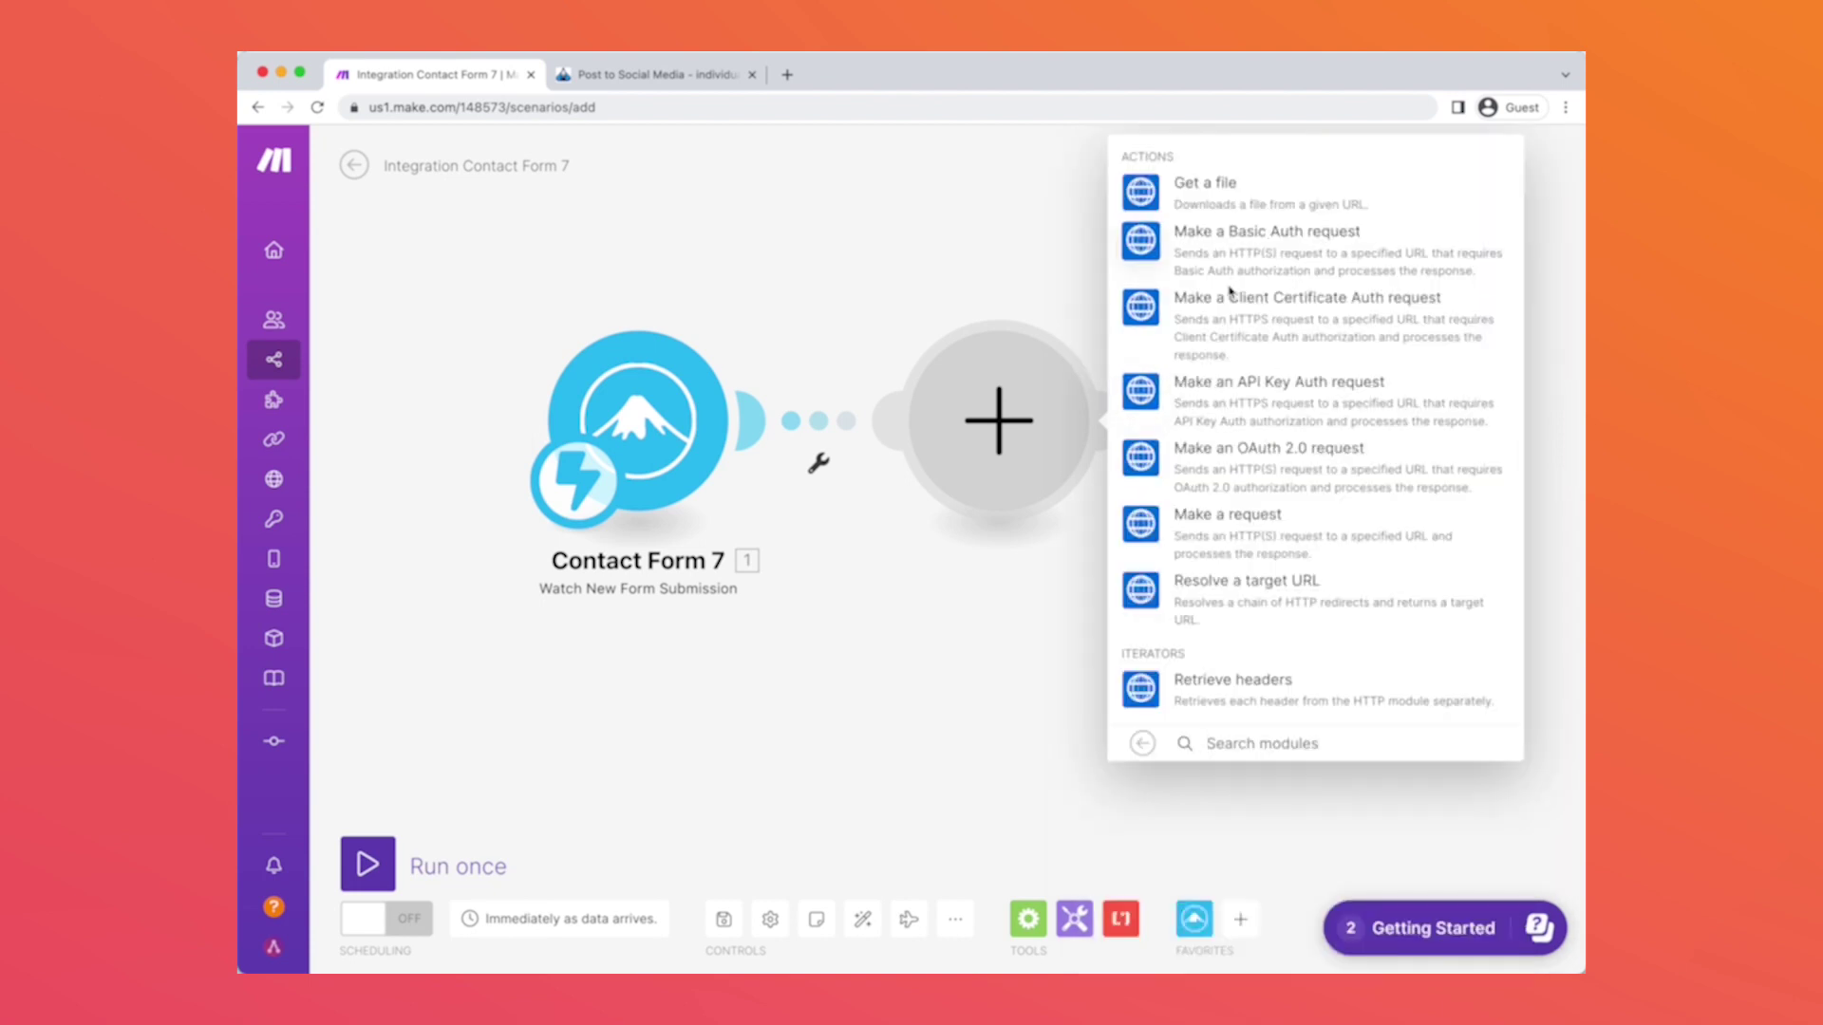
left_click(1235, 532)
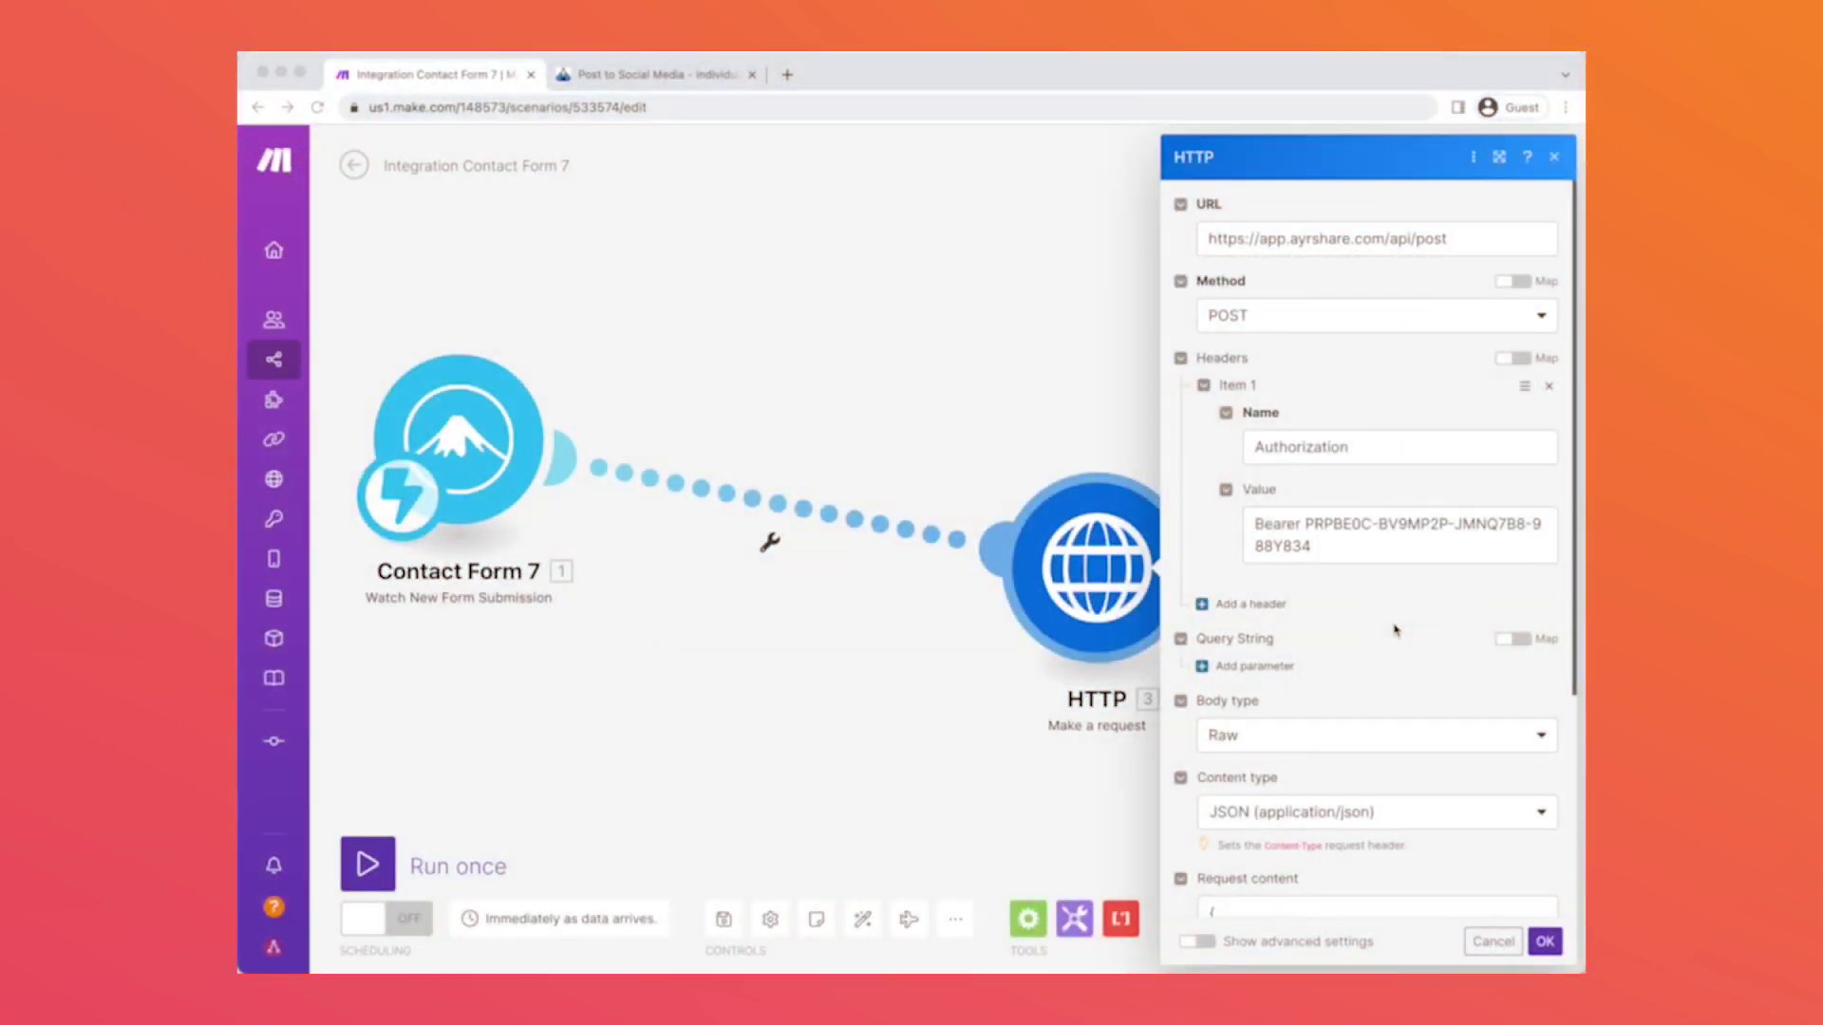
left_click(1474, 247)
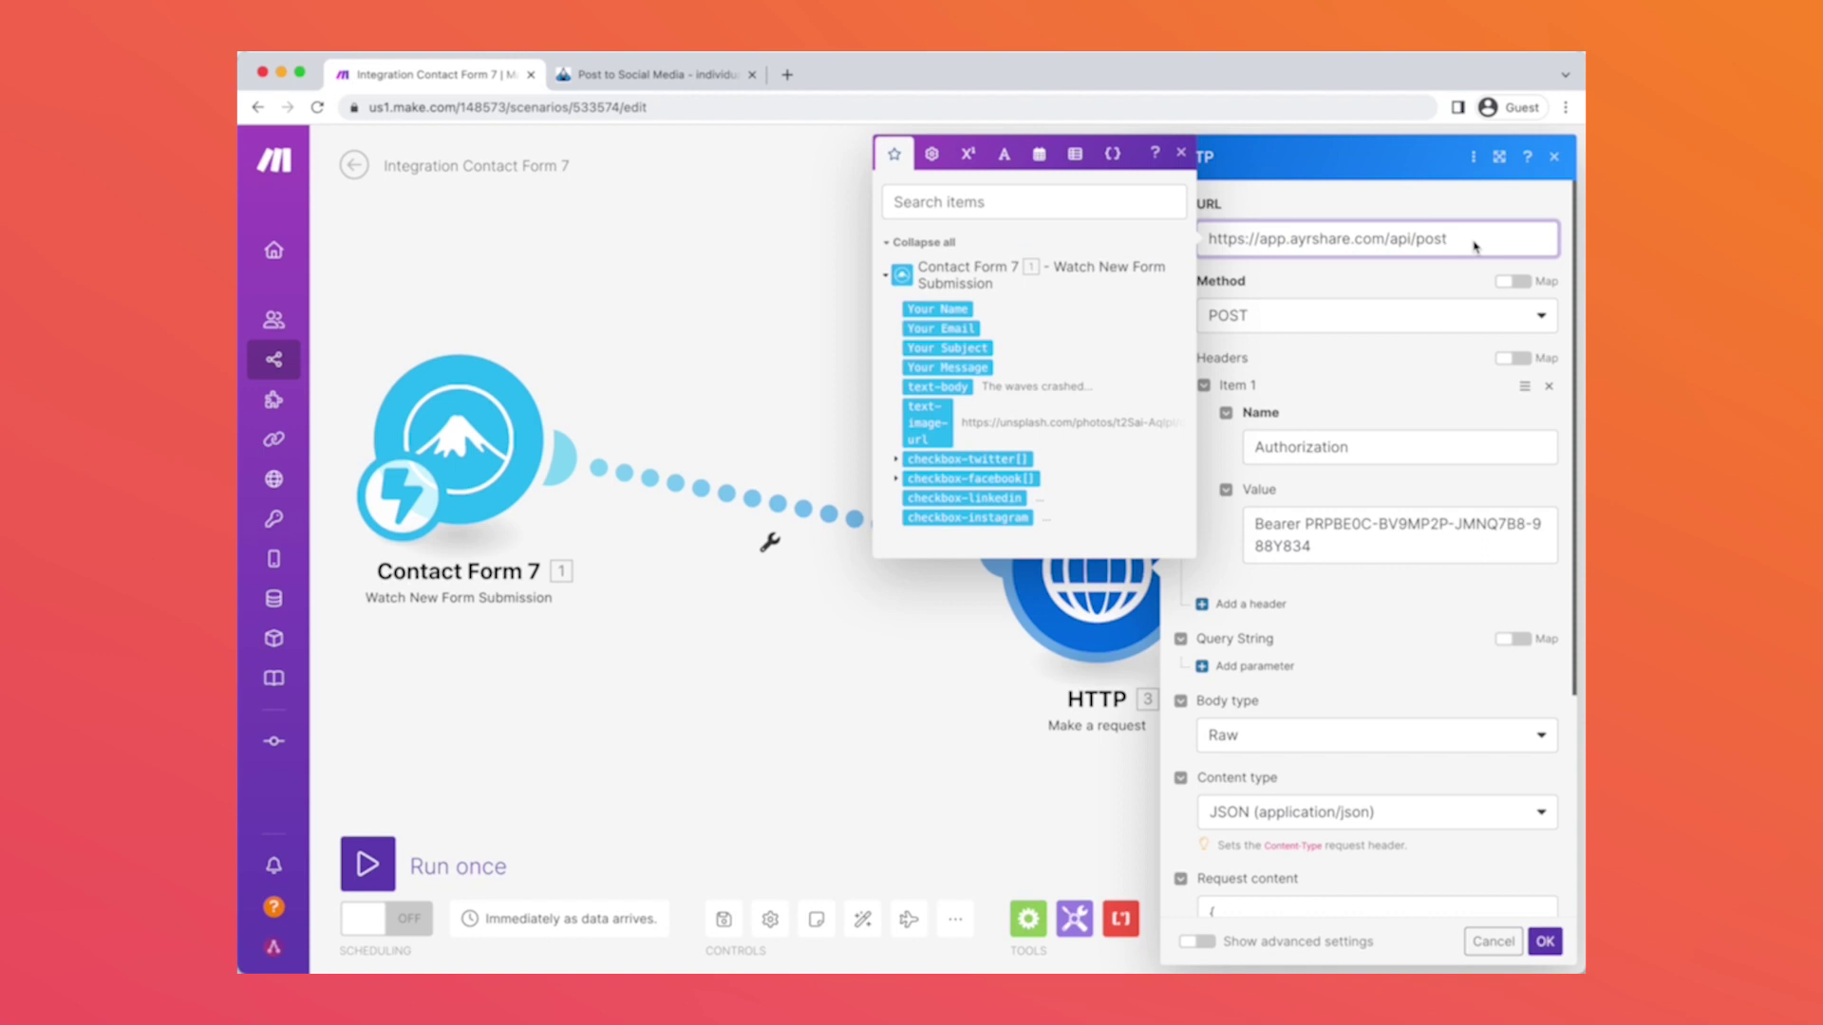
left_click(1405, 371)
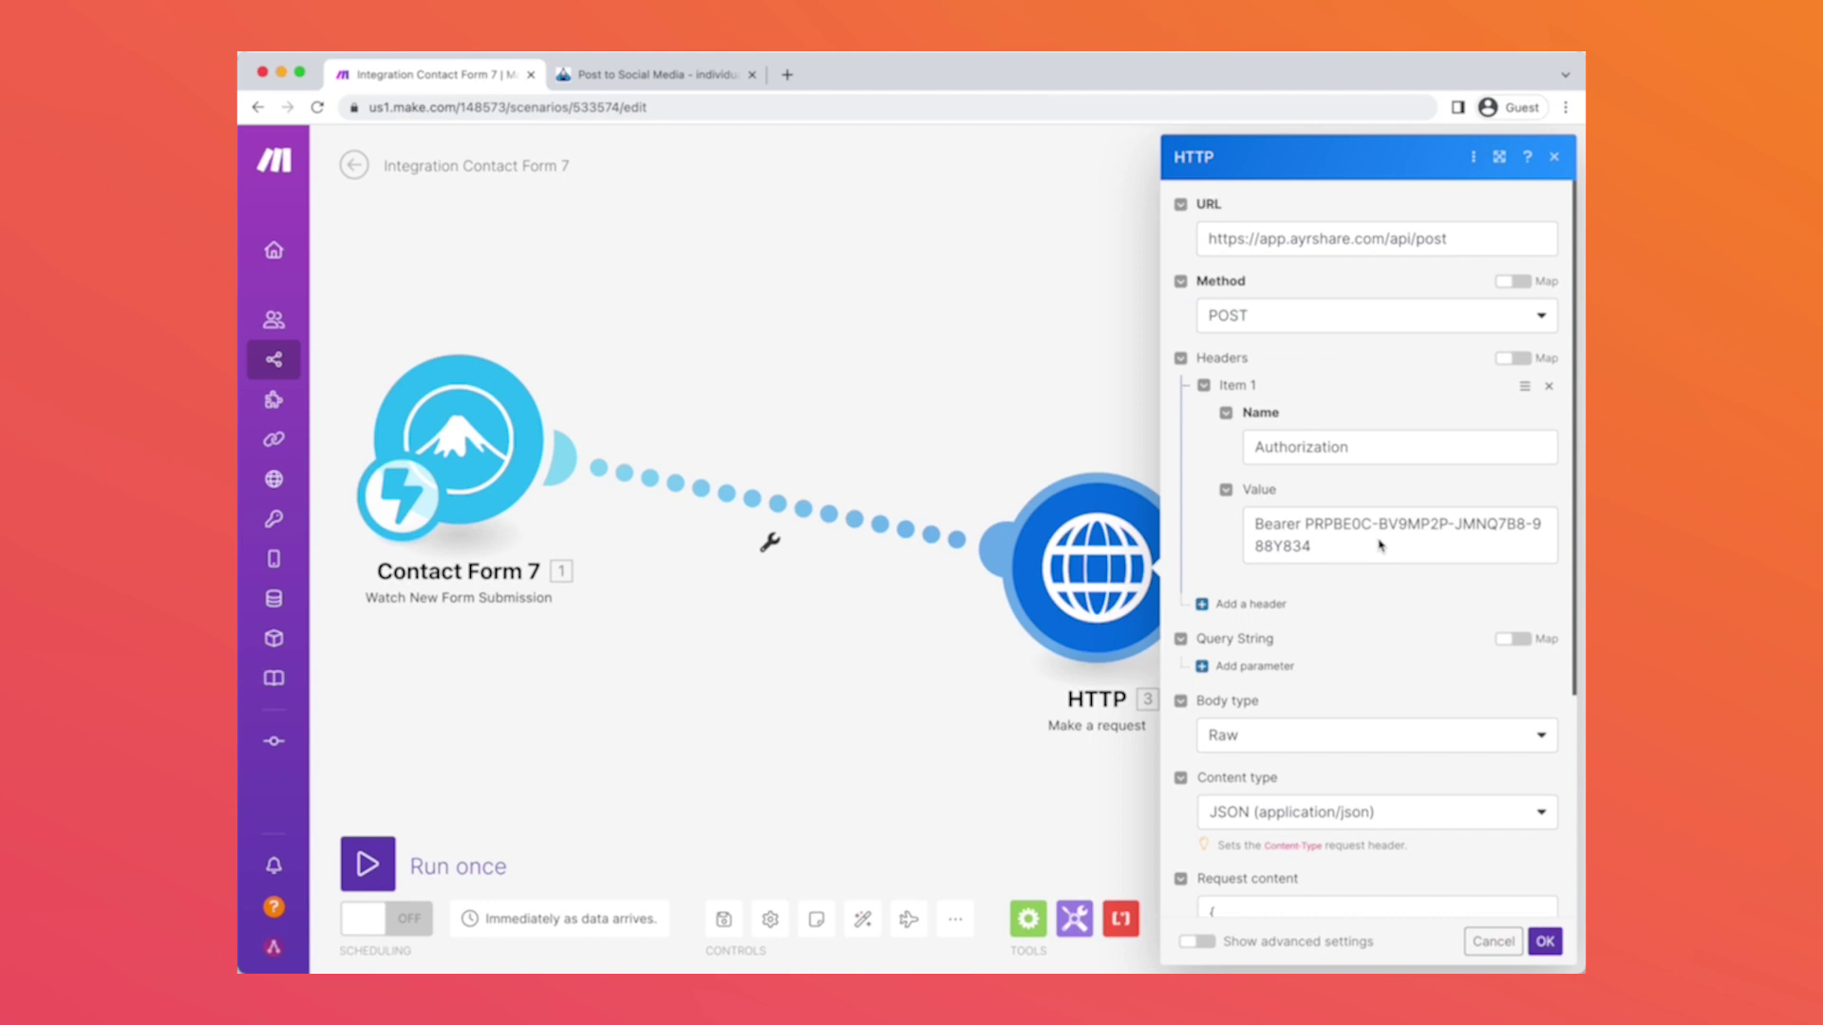
scroll(1379, 544, "down", 5)
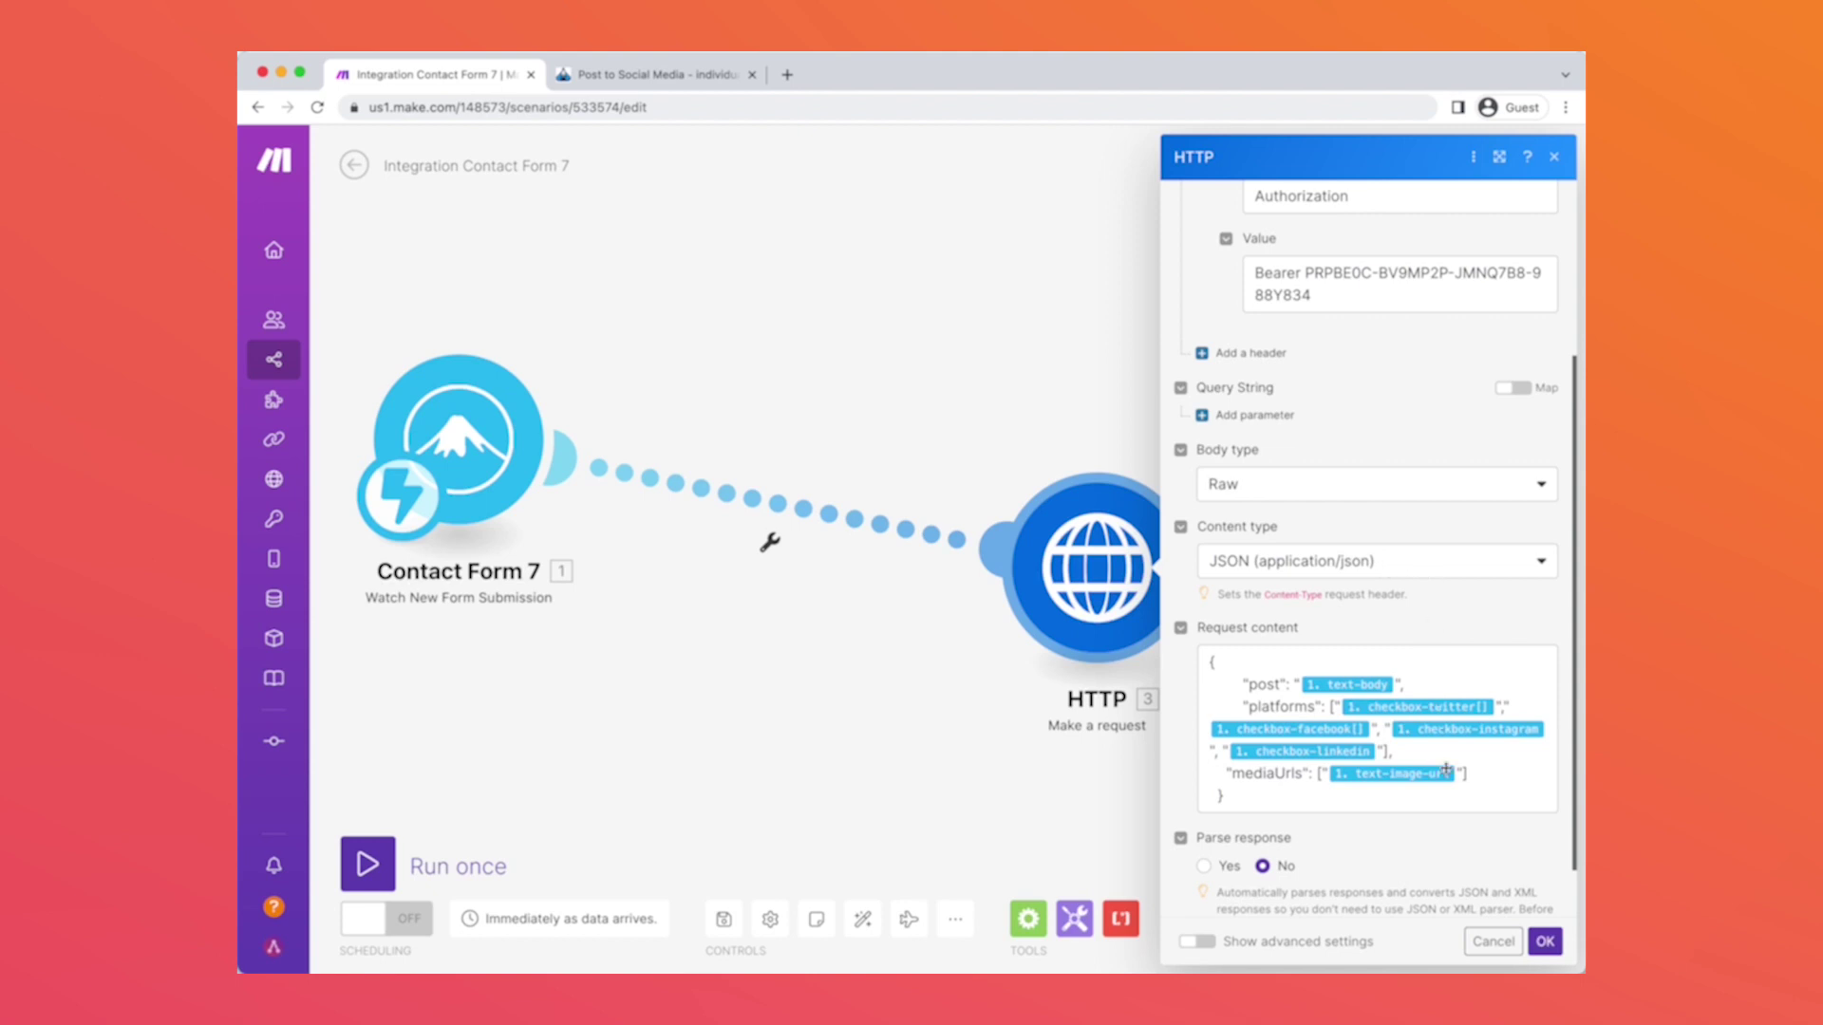
left_click(1452, 802)
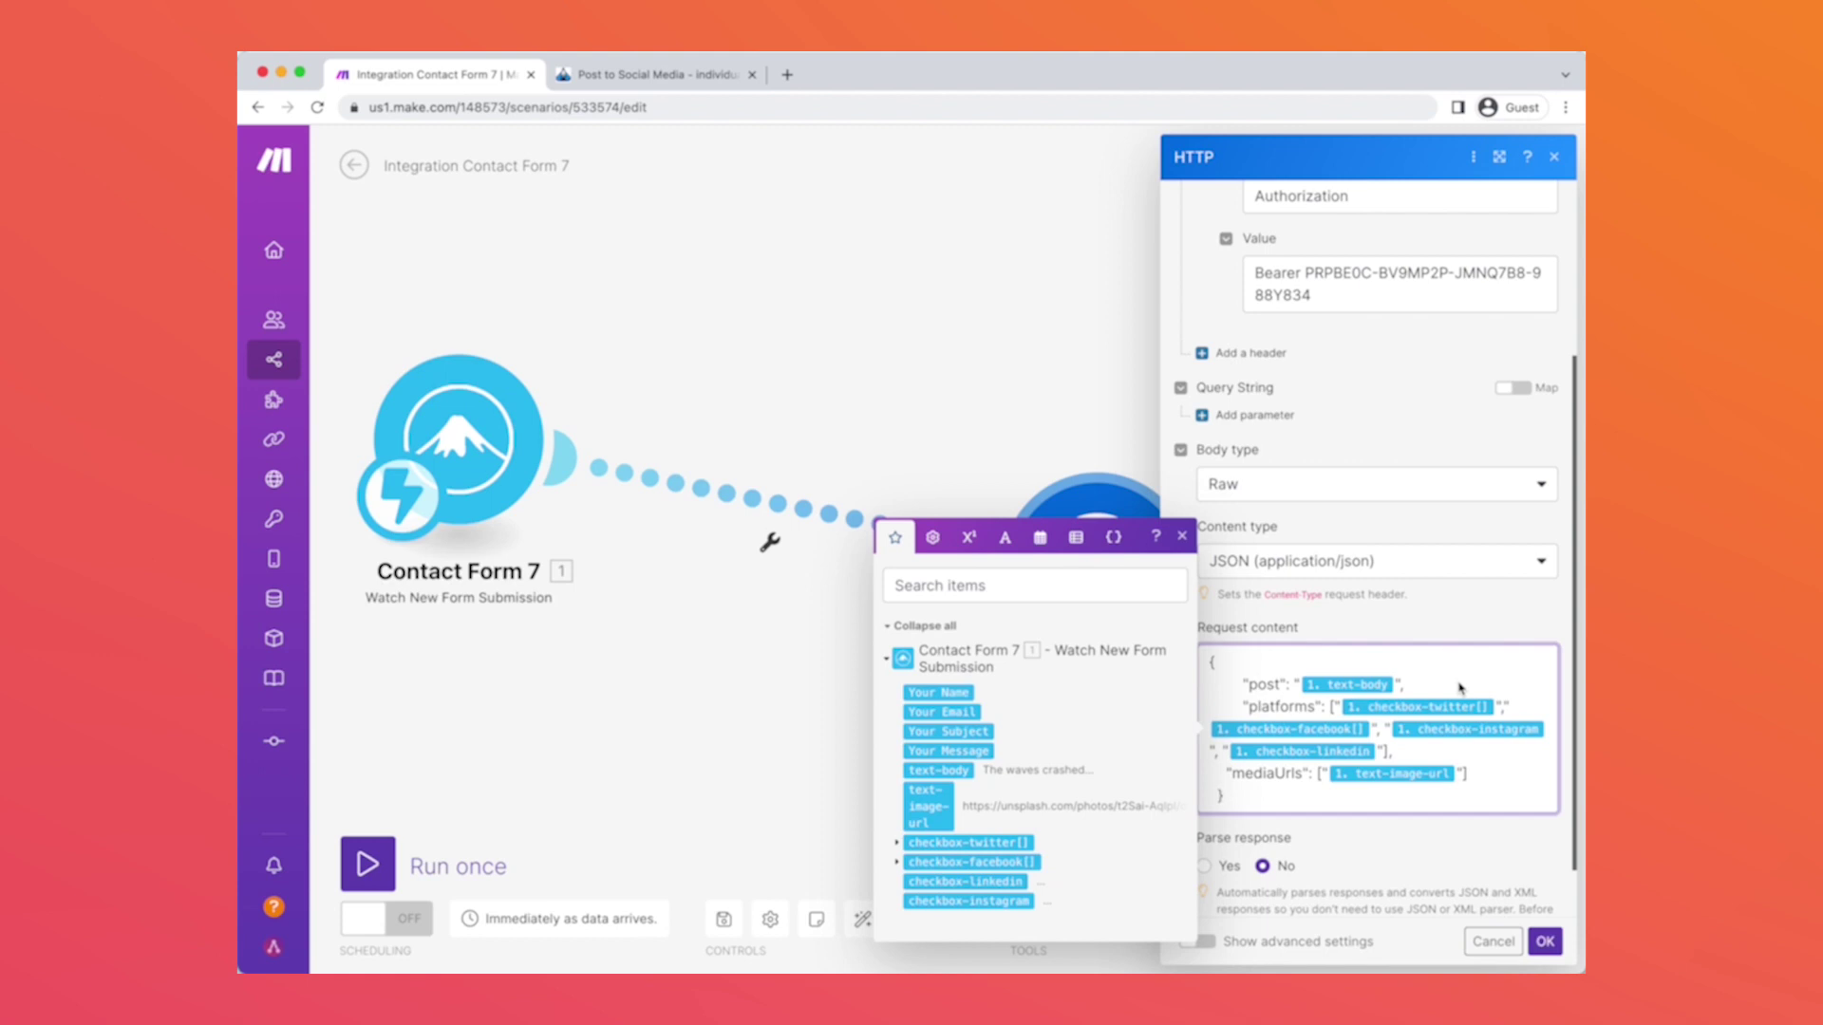
left_click(1530, 811)
left_click(1544, 941)
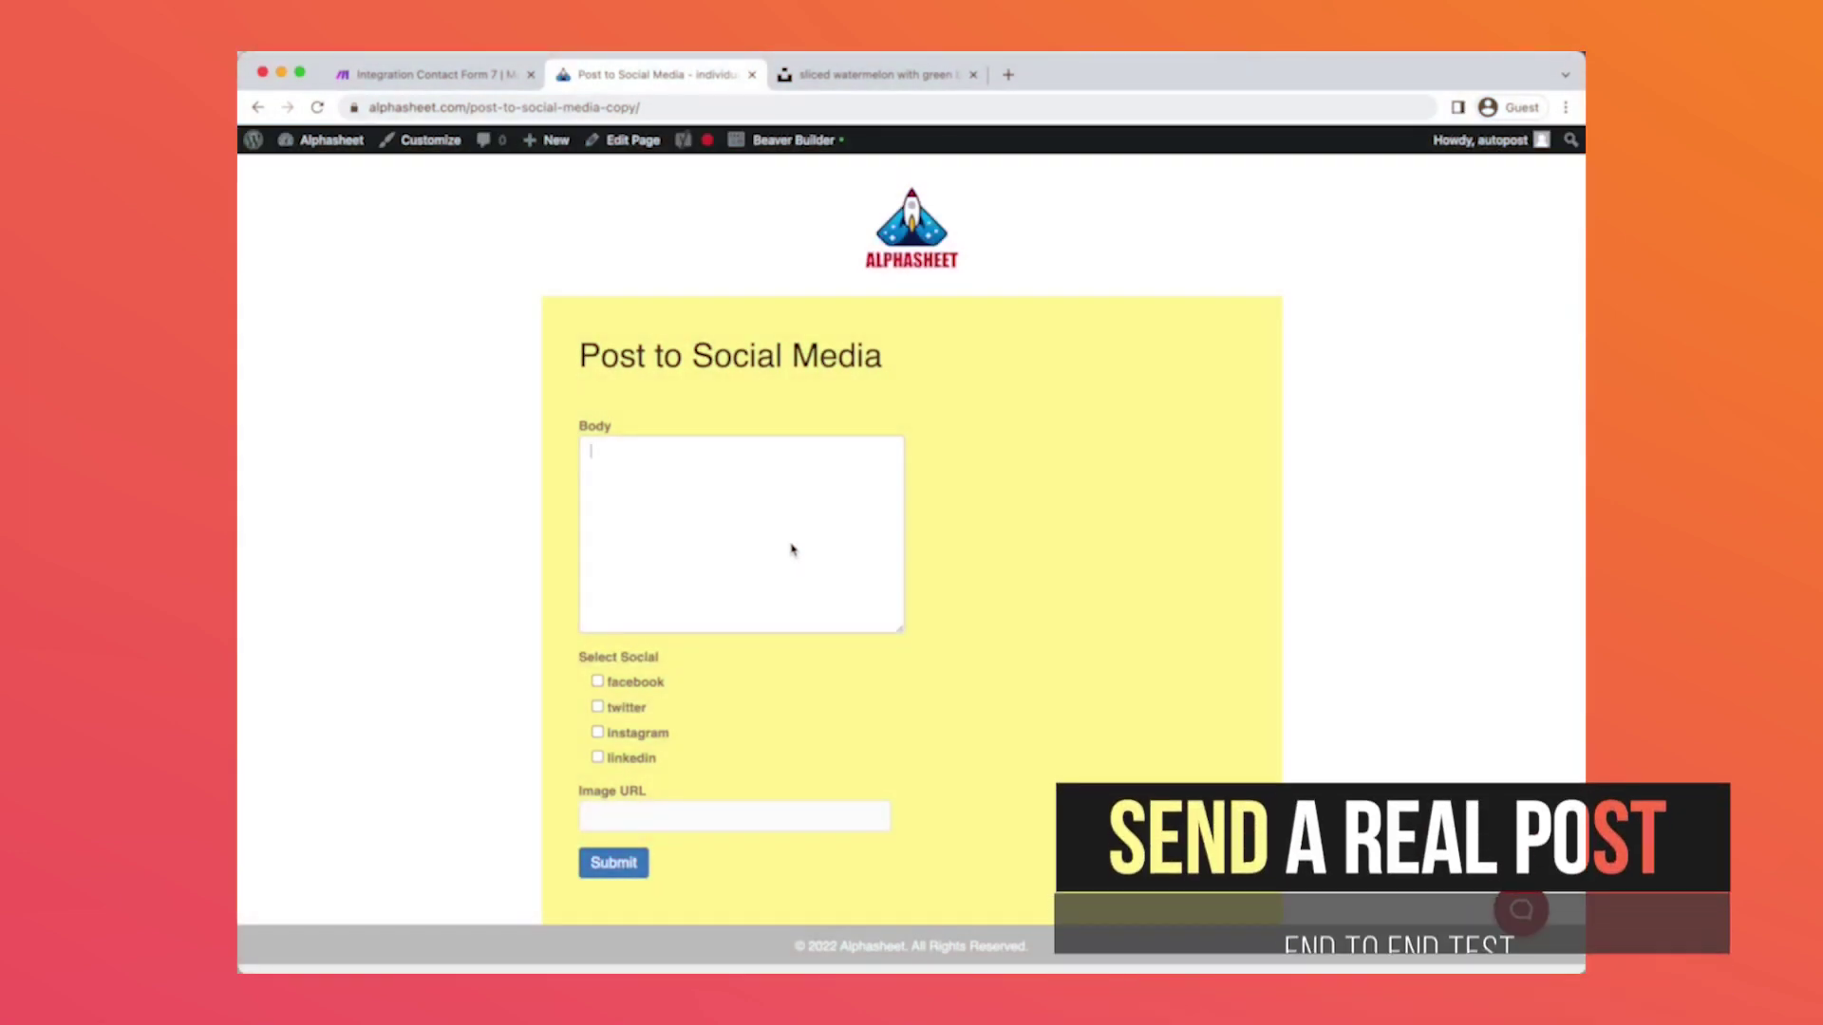
Step: Copy the link to the Small download size of the Unsplash watermelon photo
left_click(878, 76)
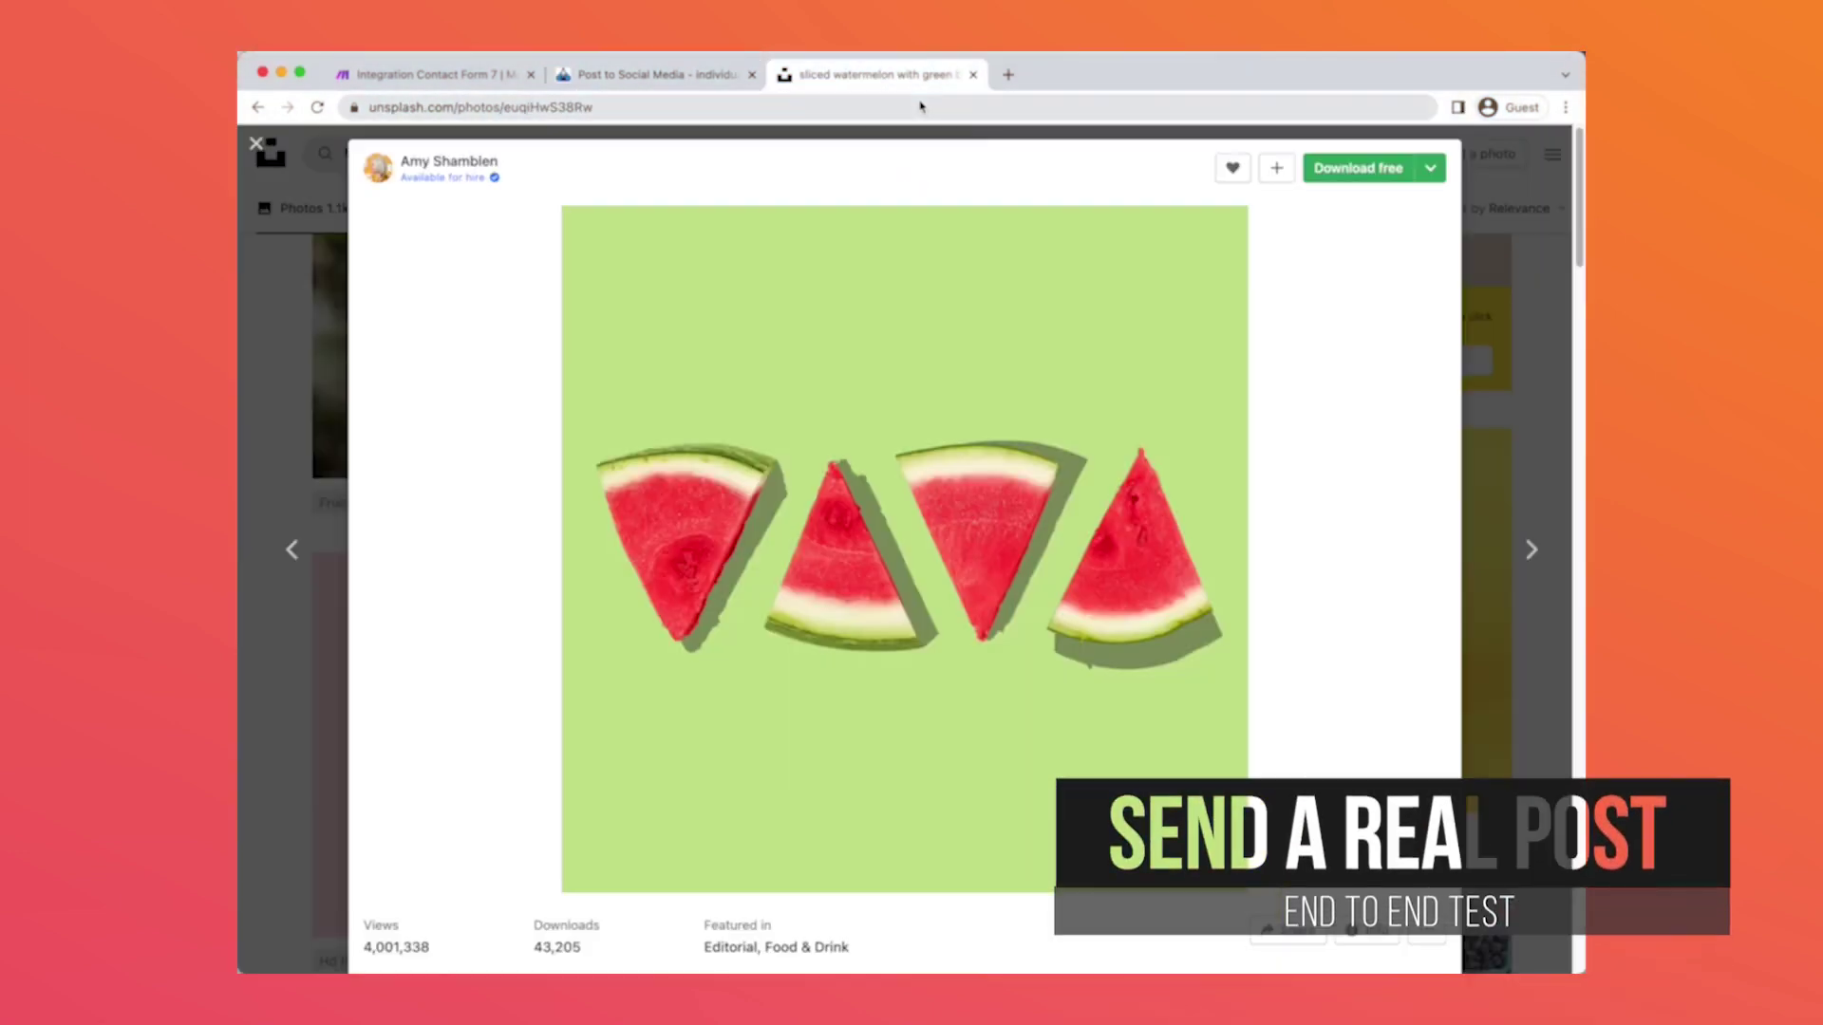
left_click(1430, 168)
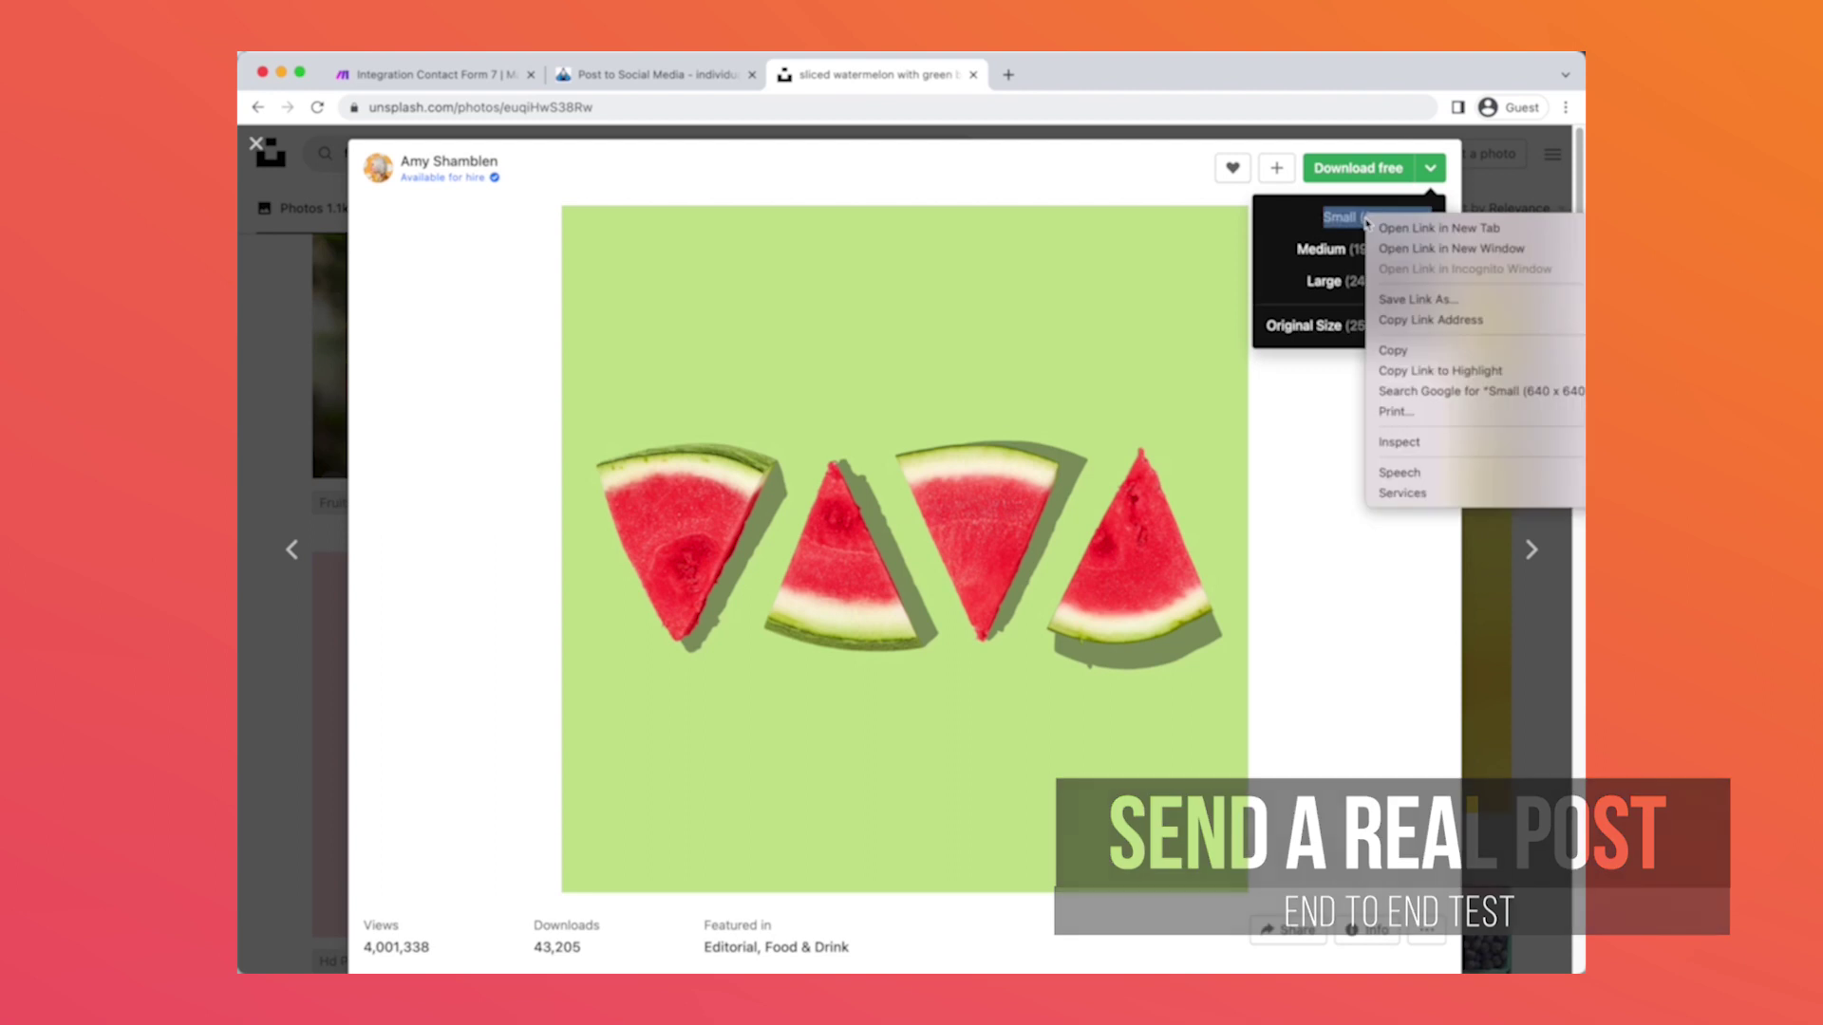
right_click(1368, 219)
left_click(1414, 320)
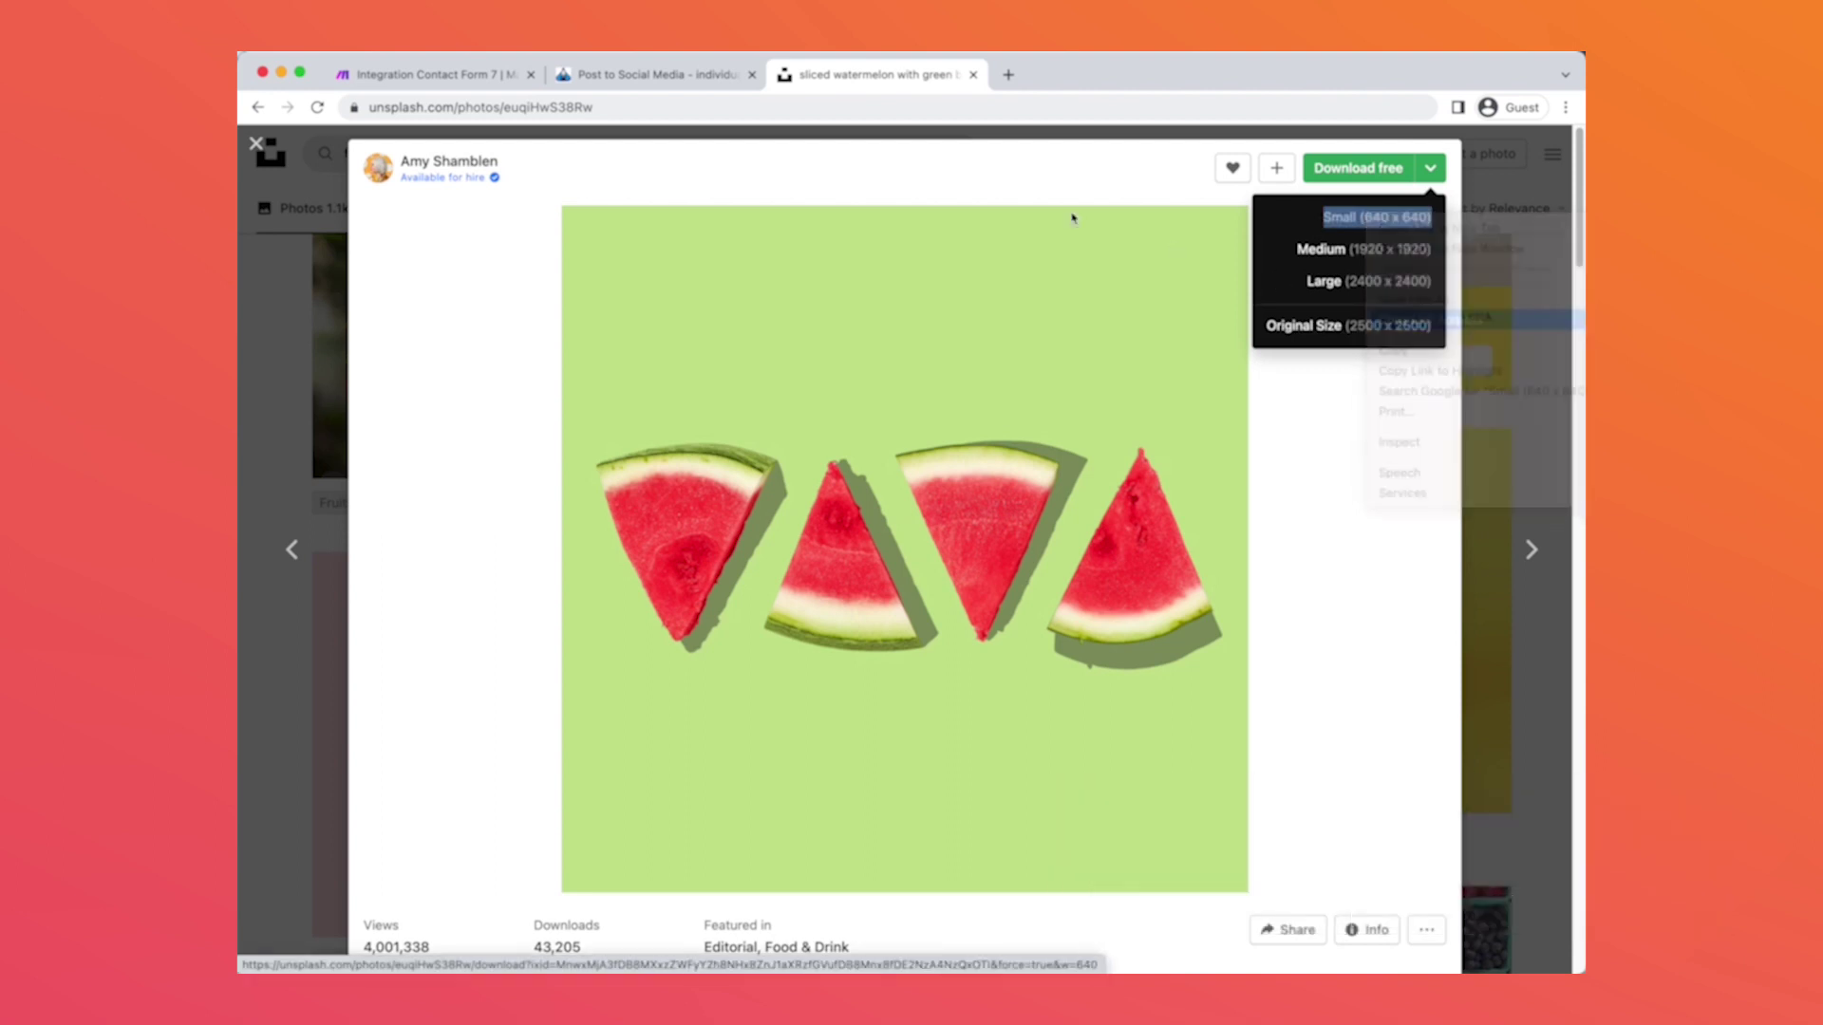
left_click(667, 79)
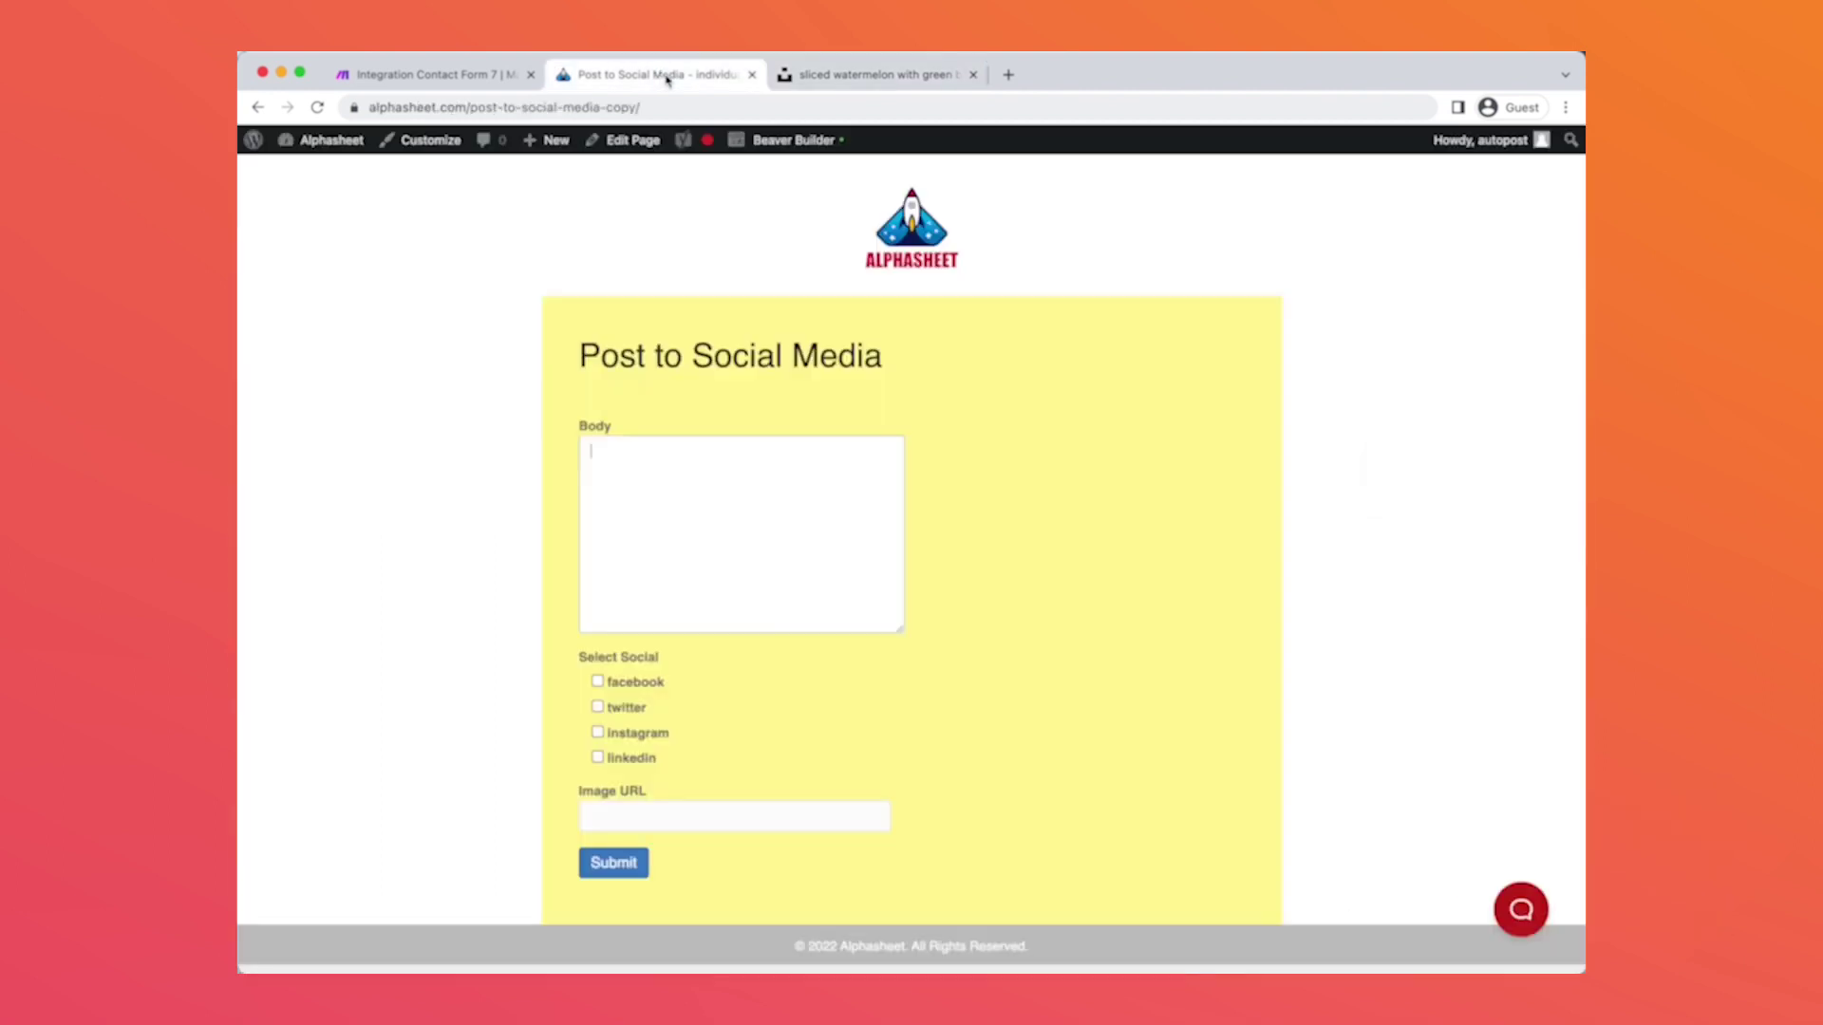
Step: Submit the form with the pasted image link, body 'This is delicious!', and facebook, instagram, linkedin ticked
left_click(776, 825)
key("super+v")
key("Return")
left_click(752, 518)
type("This is de")
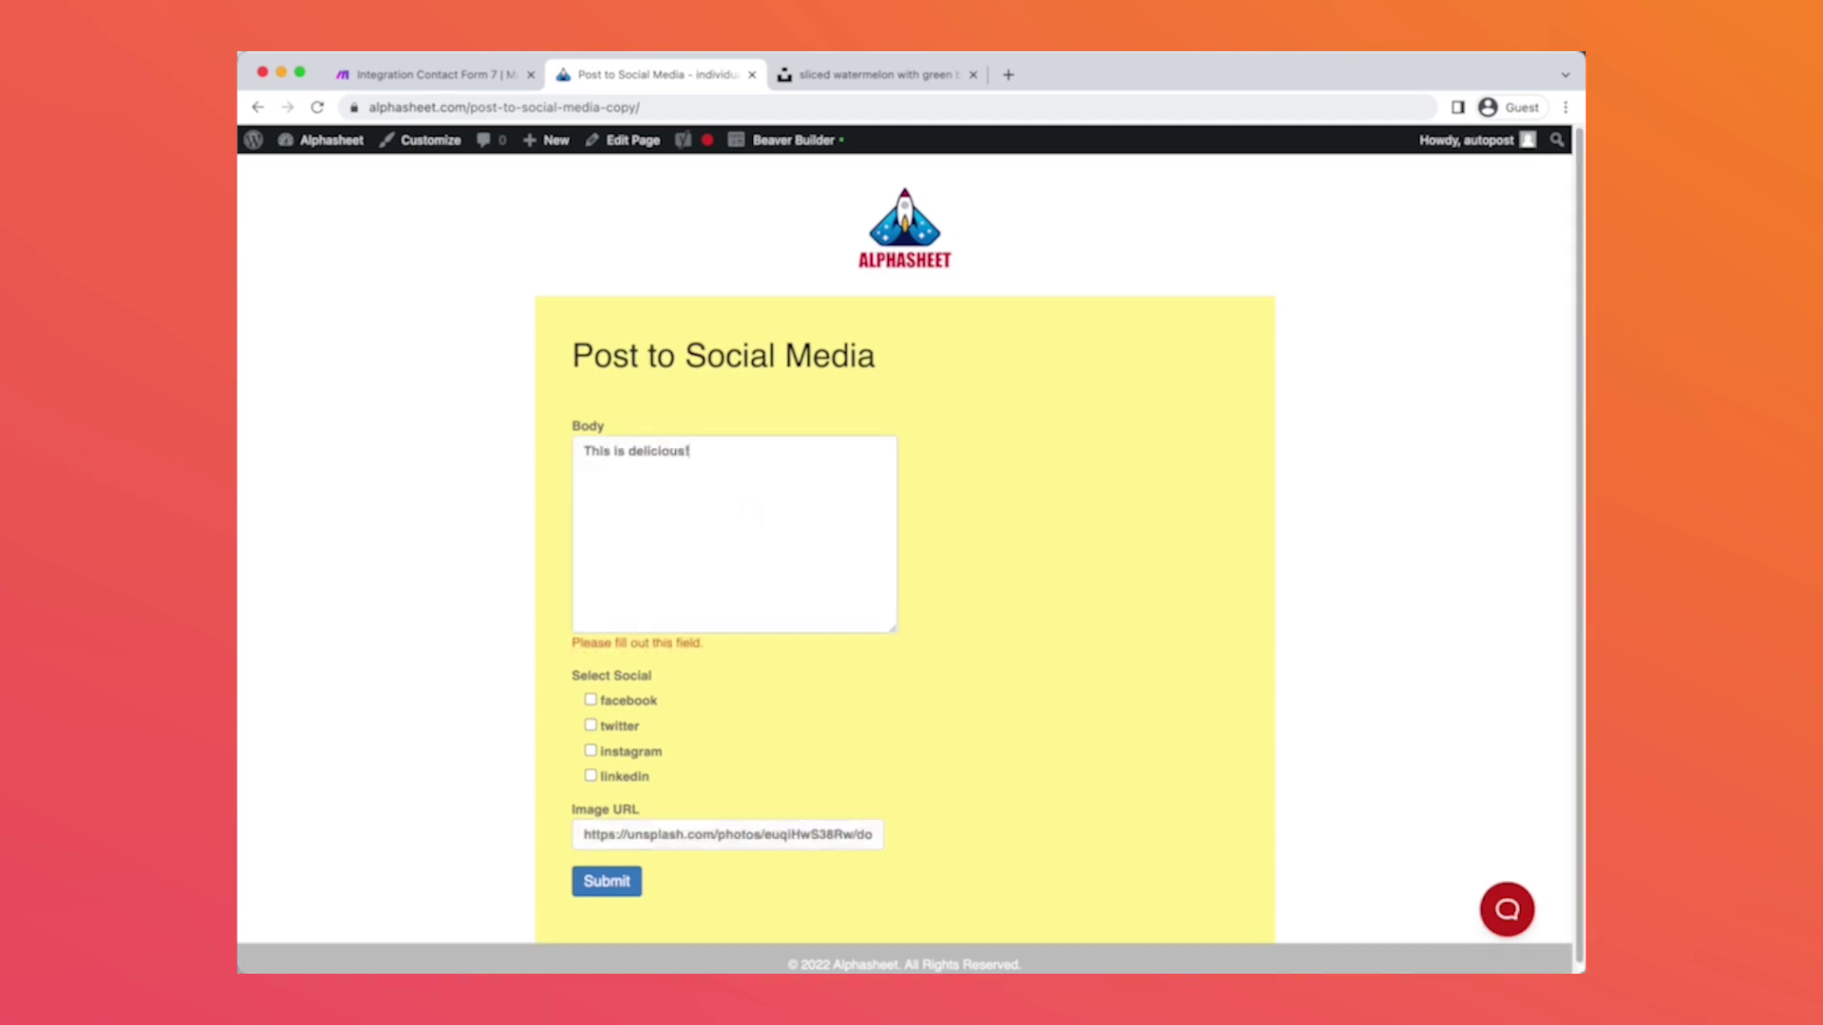
left_click(592, 701)
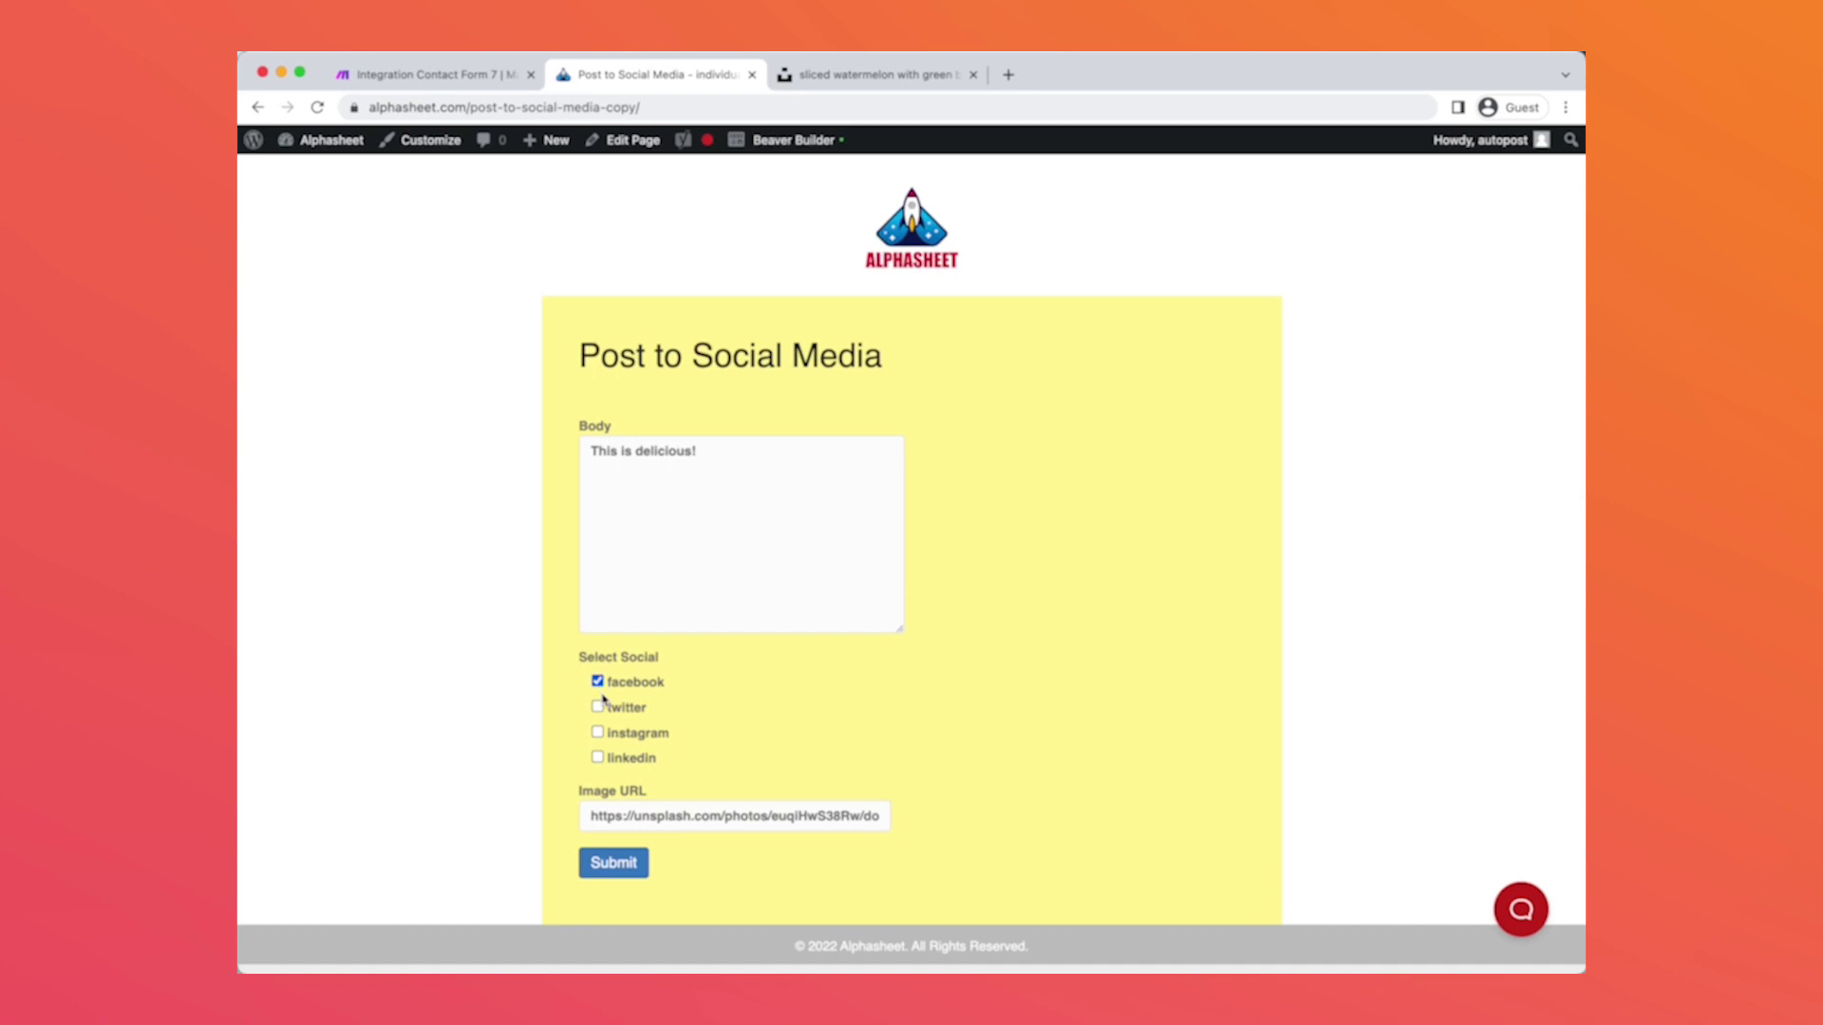
left_click(598, 733)
left_click(598, 758)
left_click(646, 872)
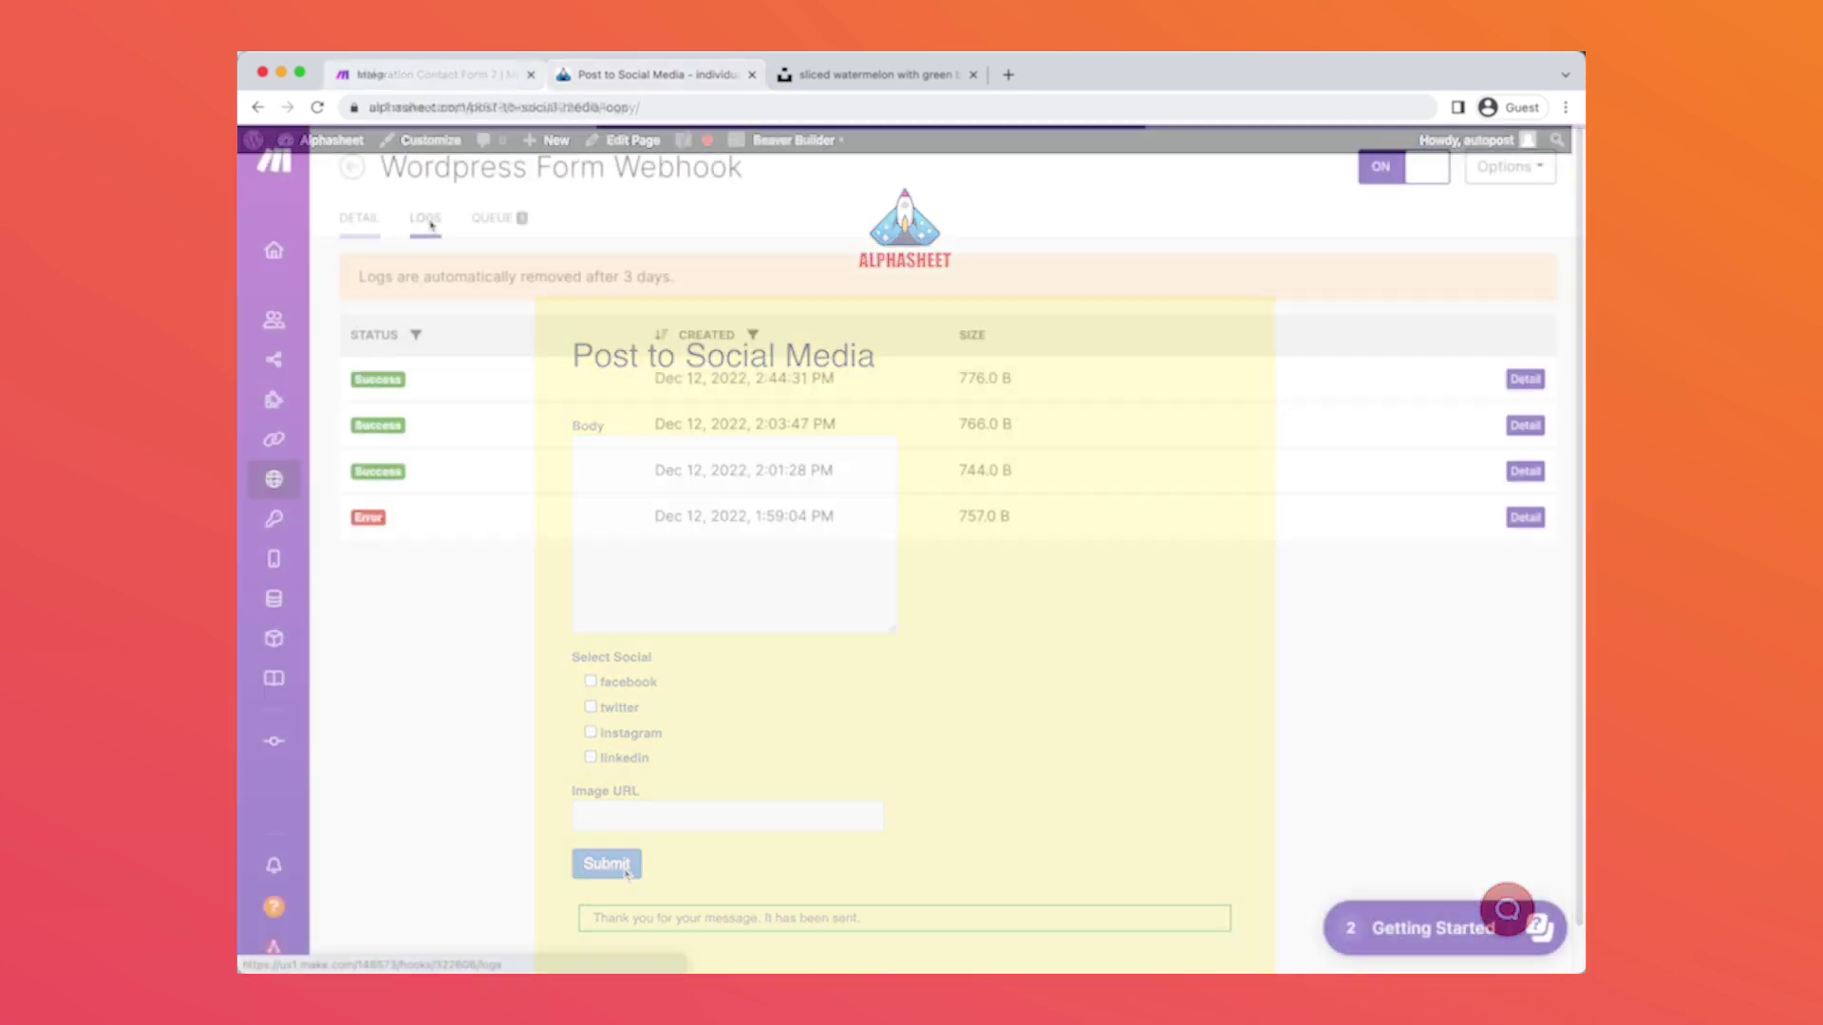
Step: Inspect the details of the newest webhook log entry
left_click(1536, 378)
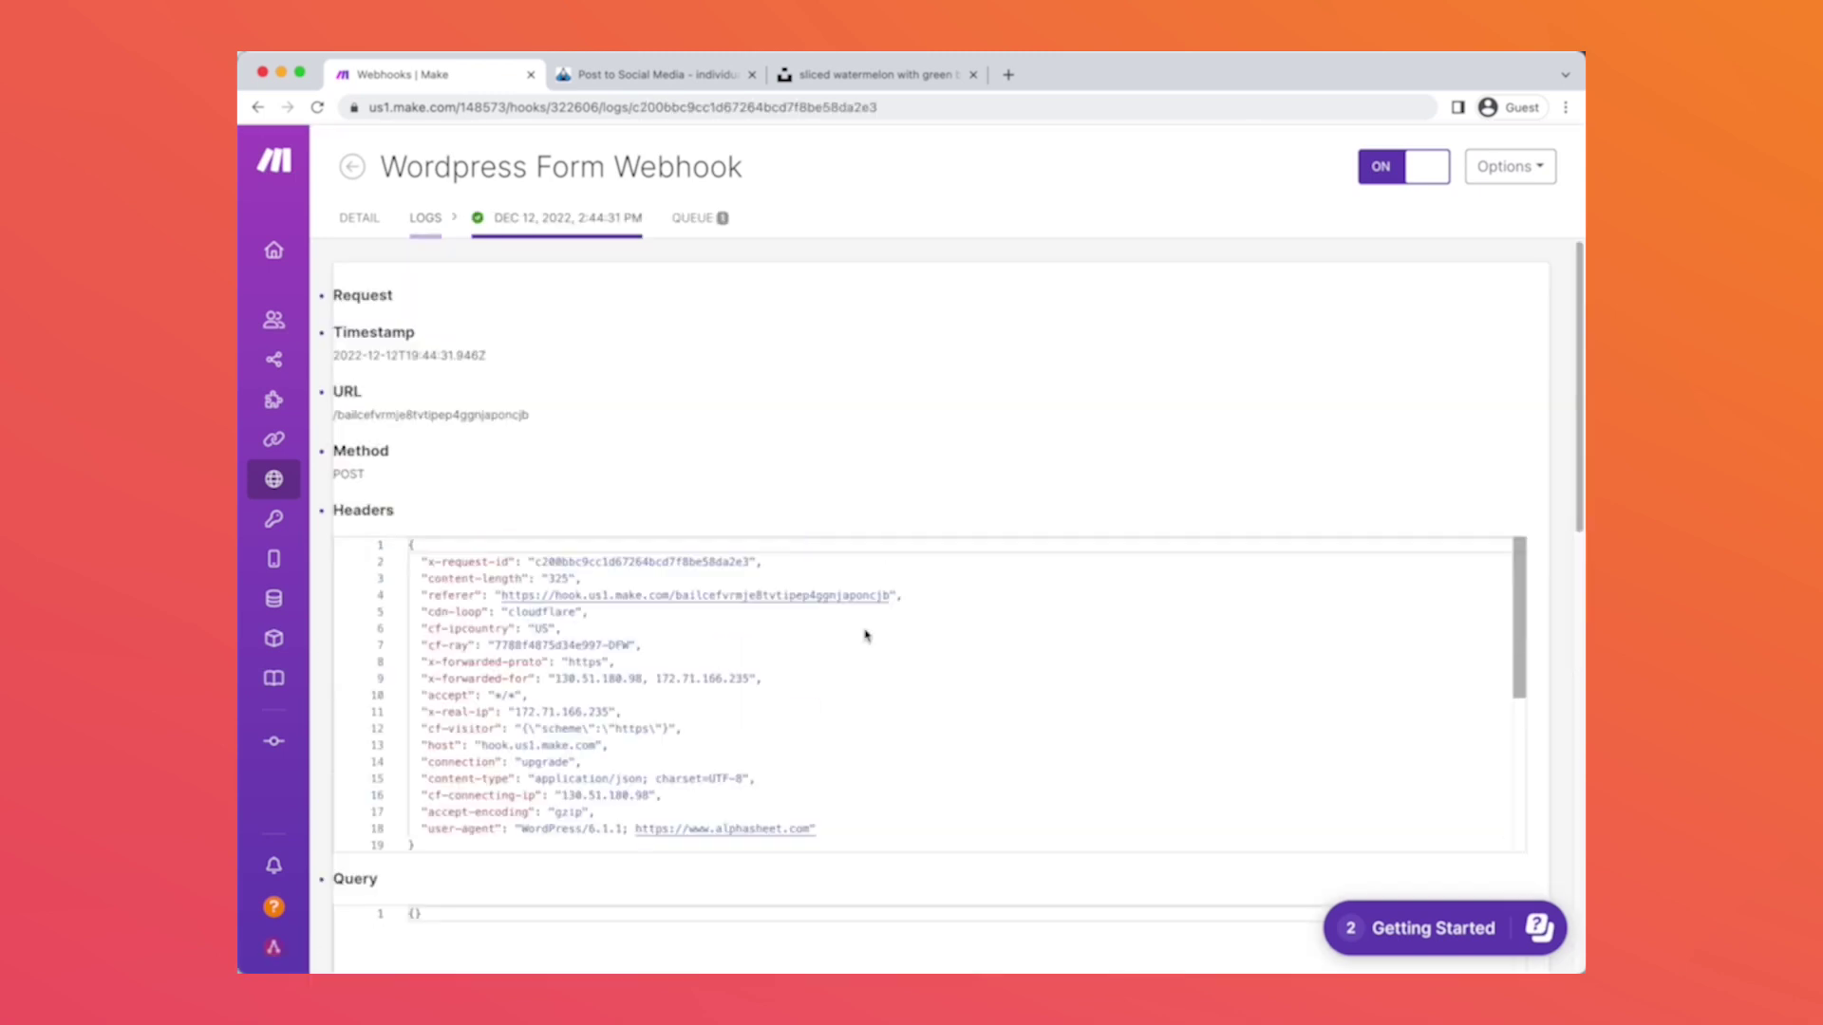
scroll(958, 352, "down", 2)
scroll(959, 352, "down", 4)
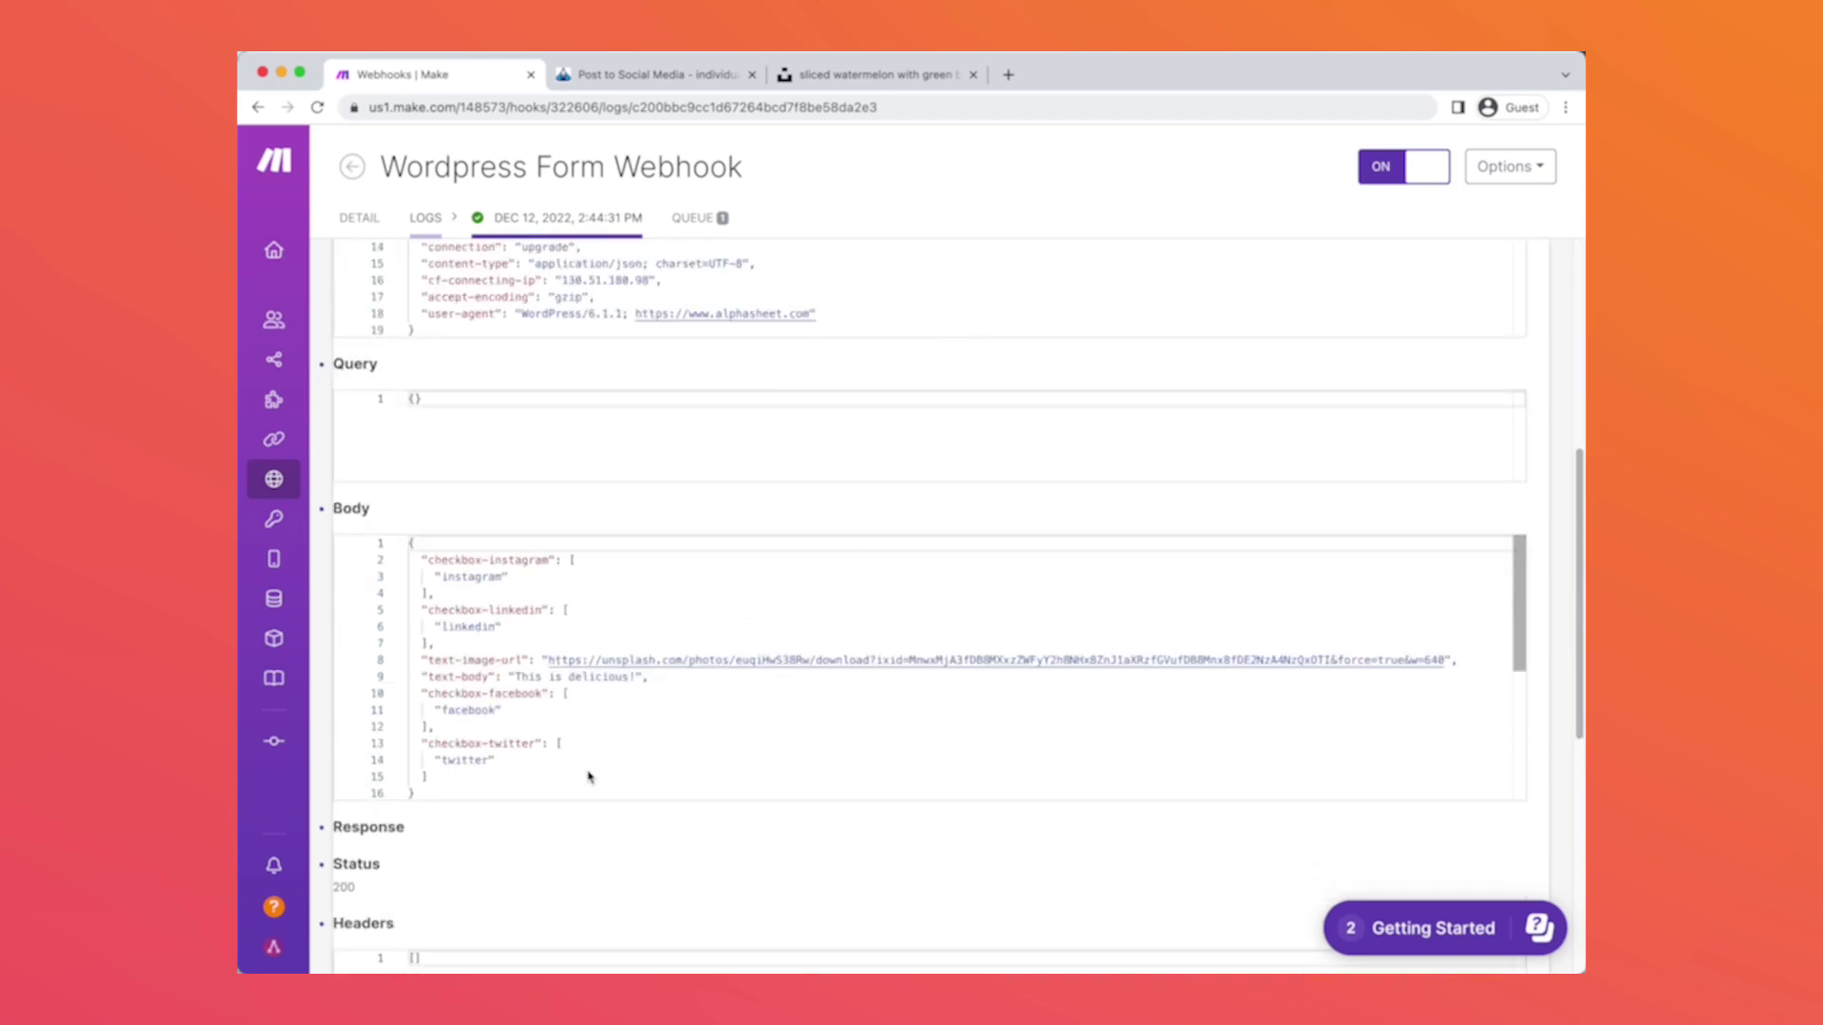
Step: Open Integration Contact Form 7 in the editor and Run once, processing the existing submission
left_click(311, 362)
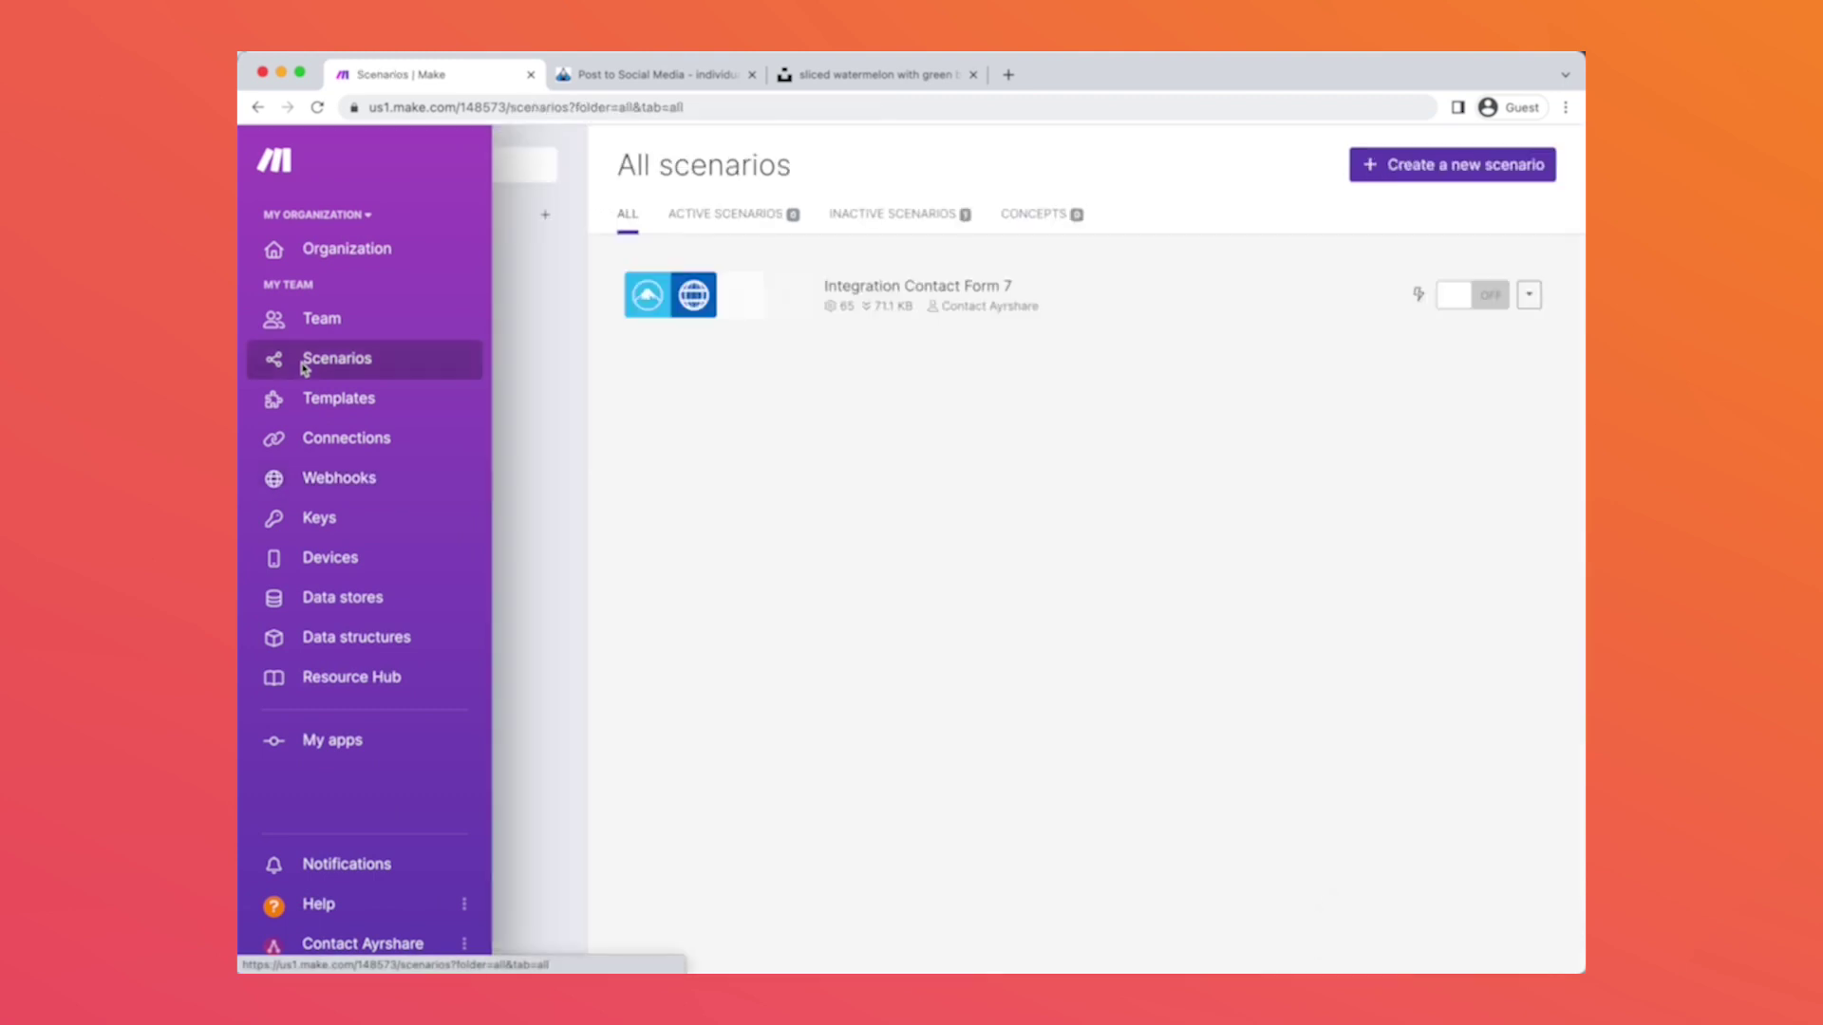
left_click(1104, 298)
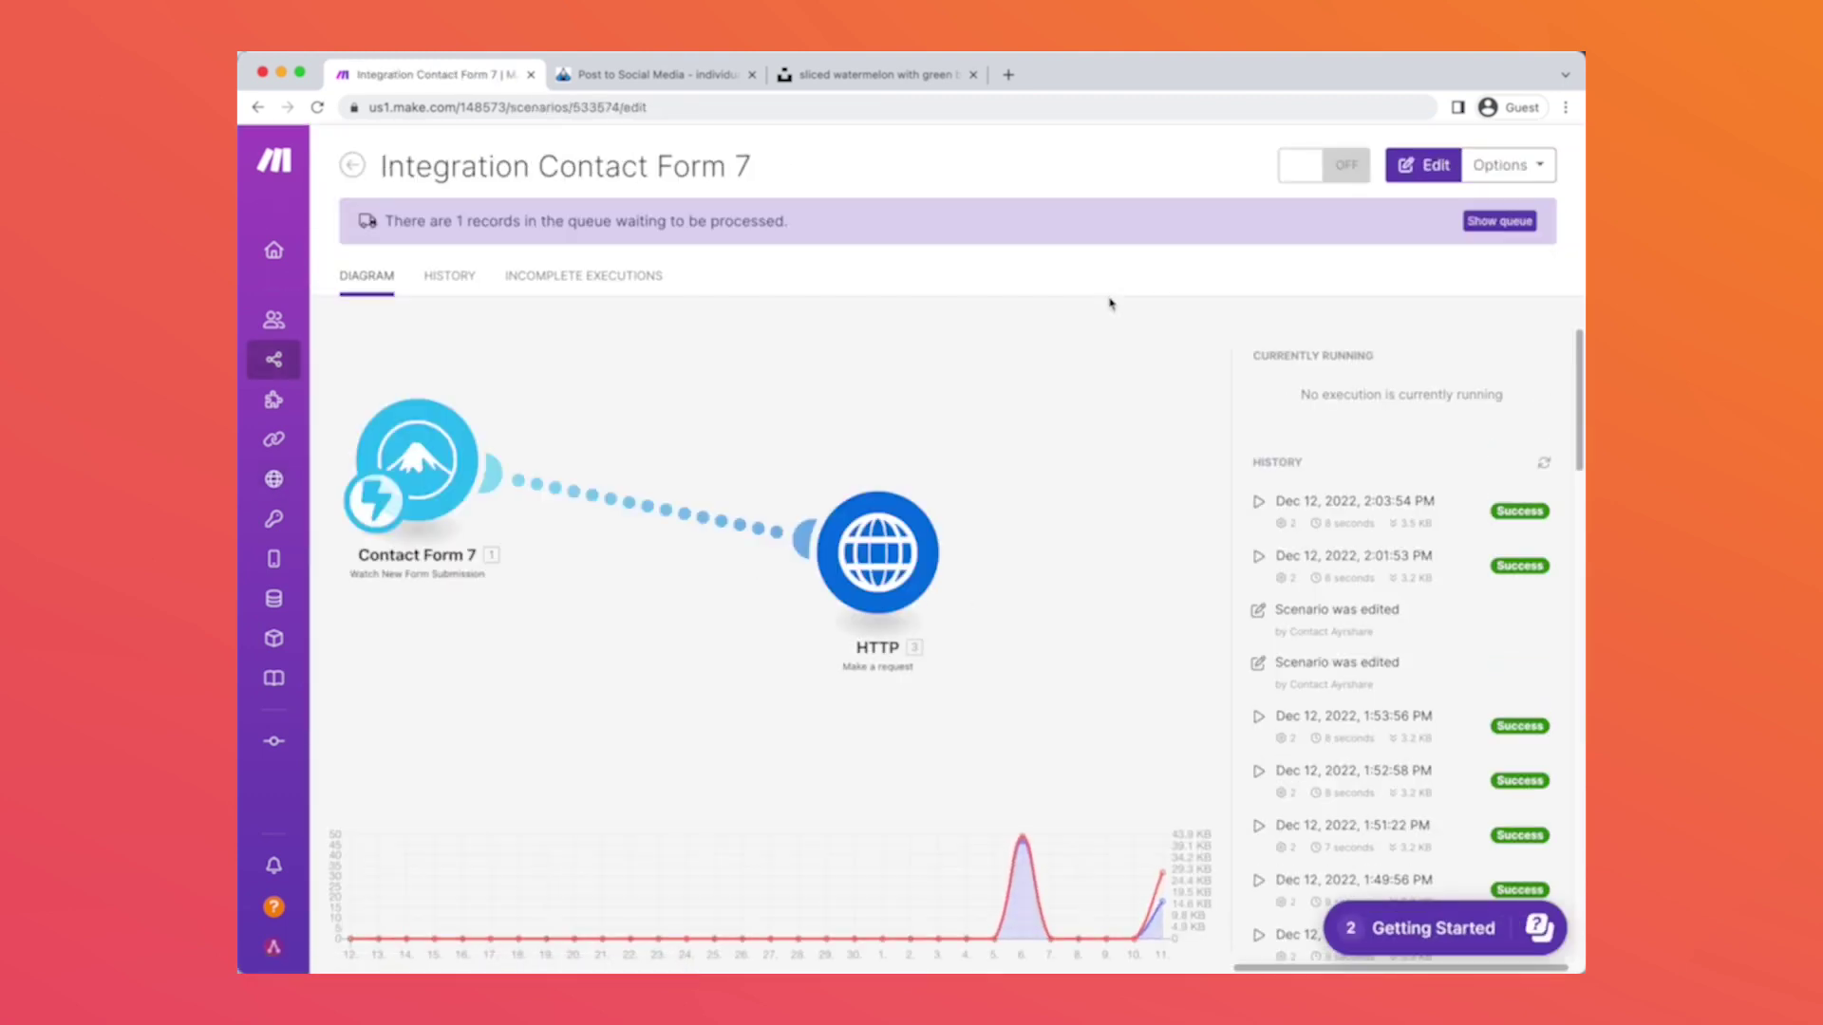
left_click(726, 388)
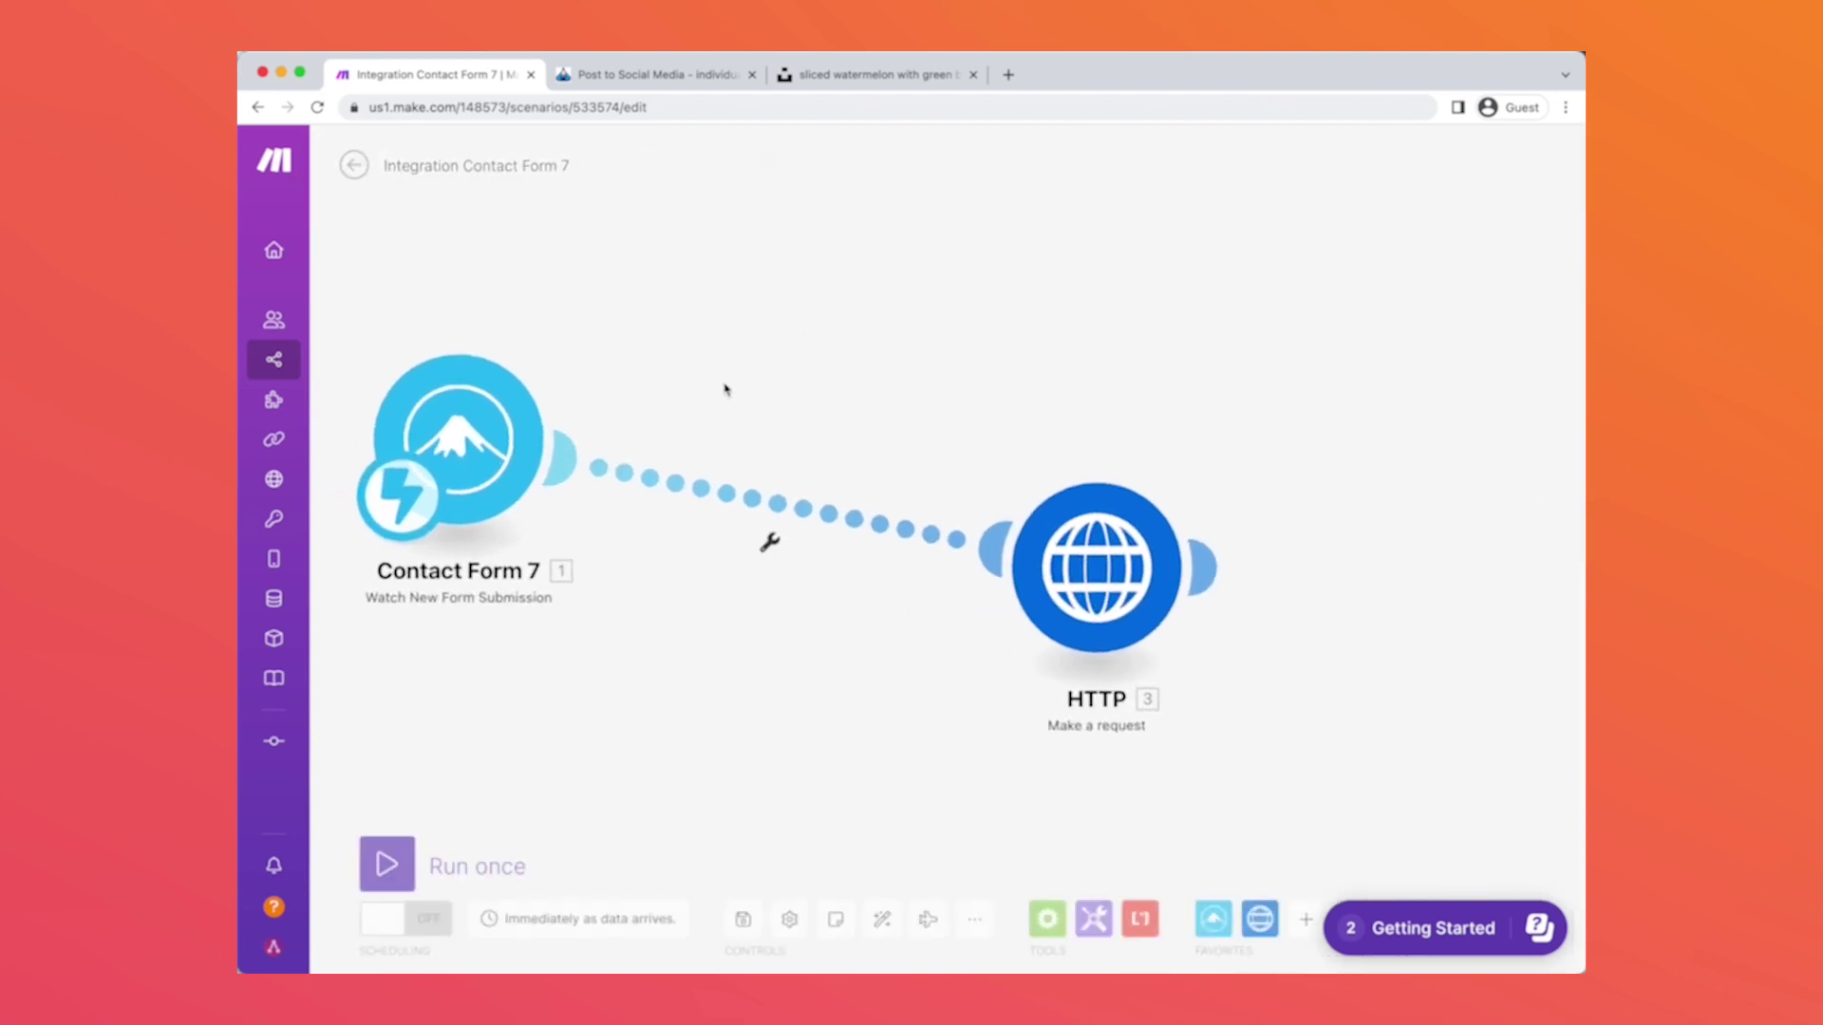
left_click(370, 863)
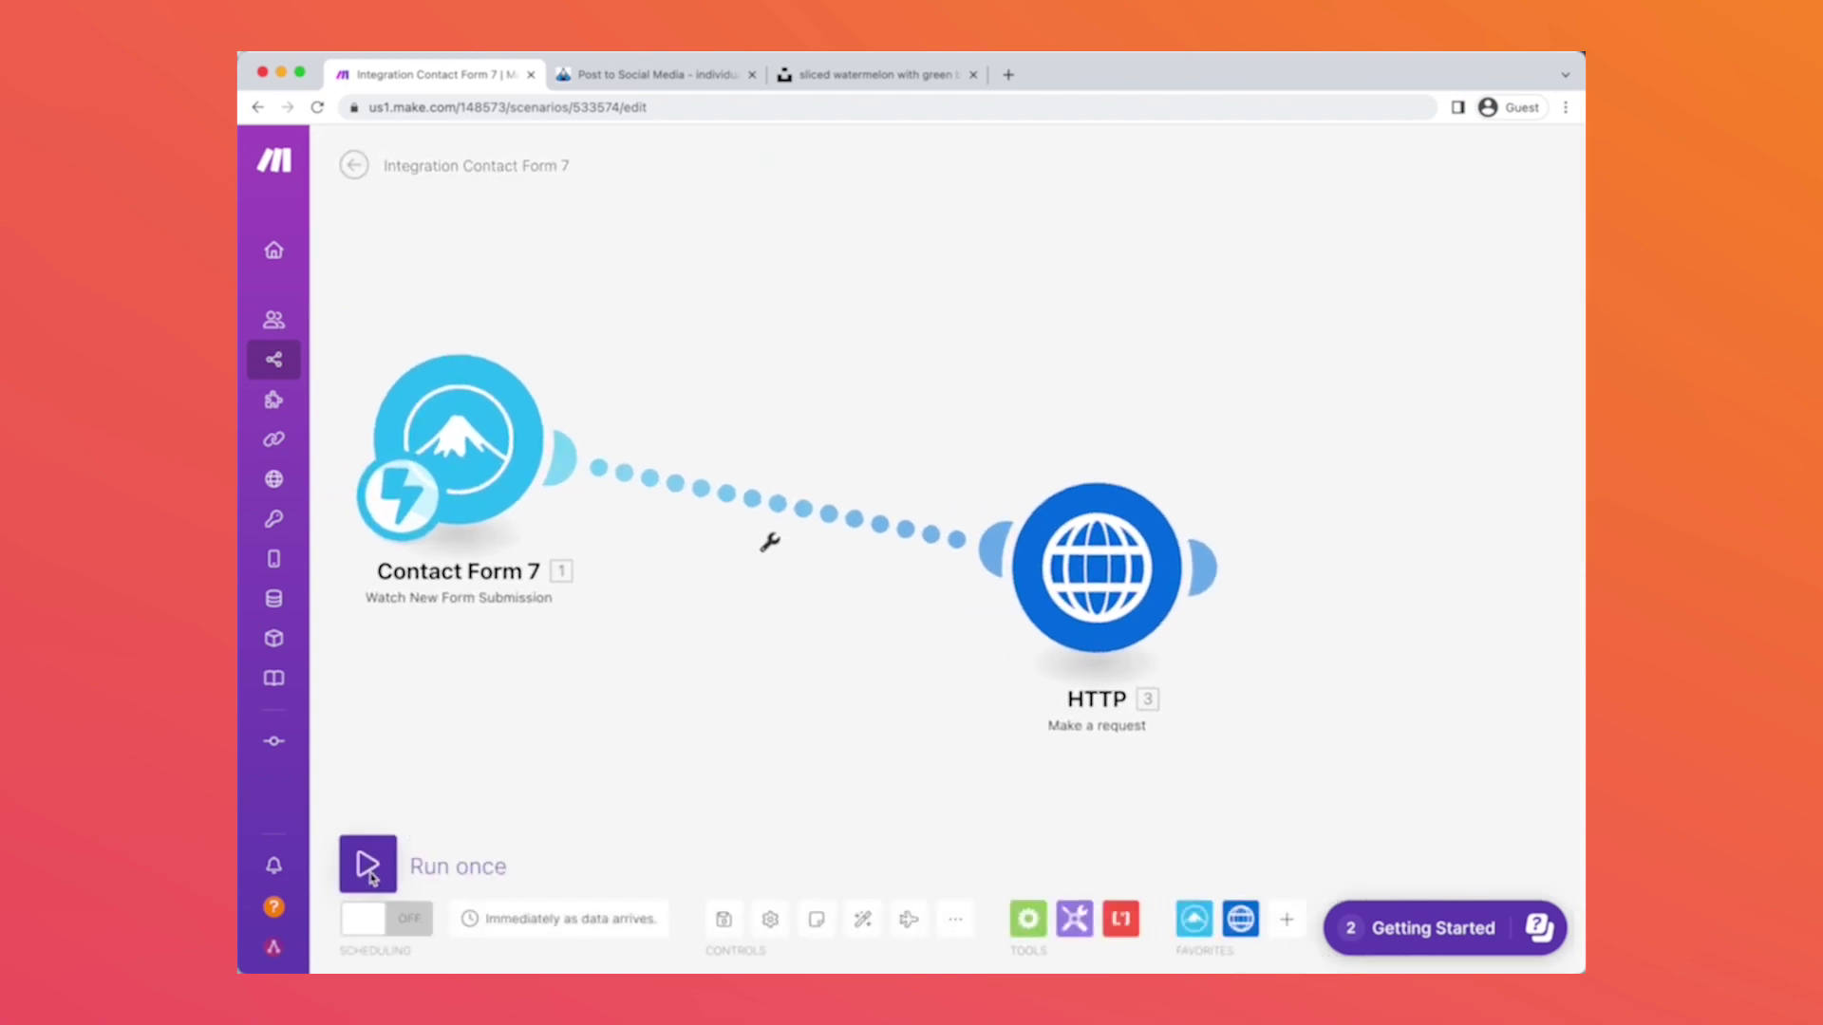
left_click(814, 942)
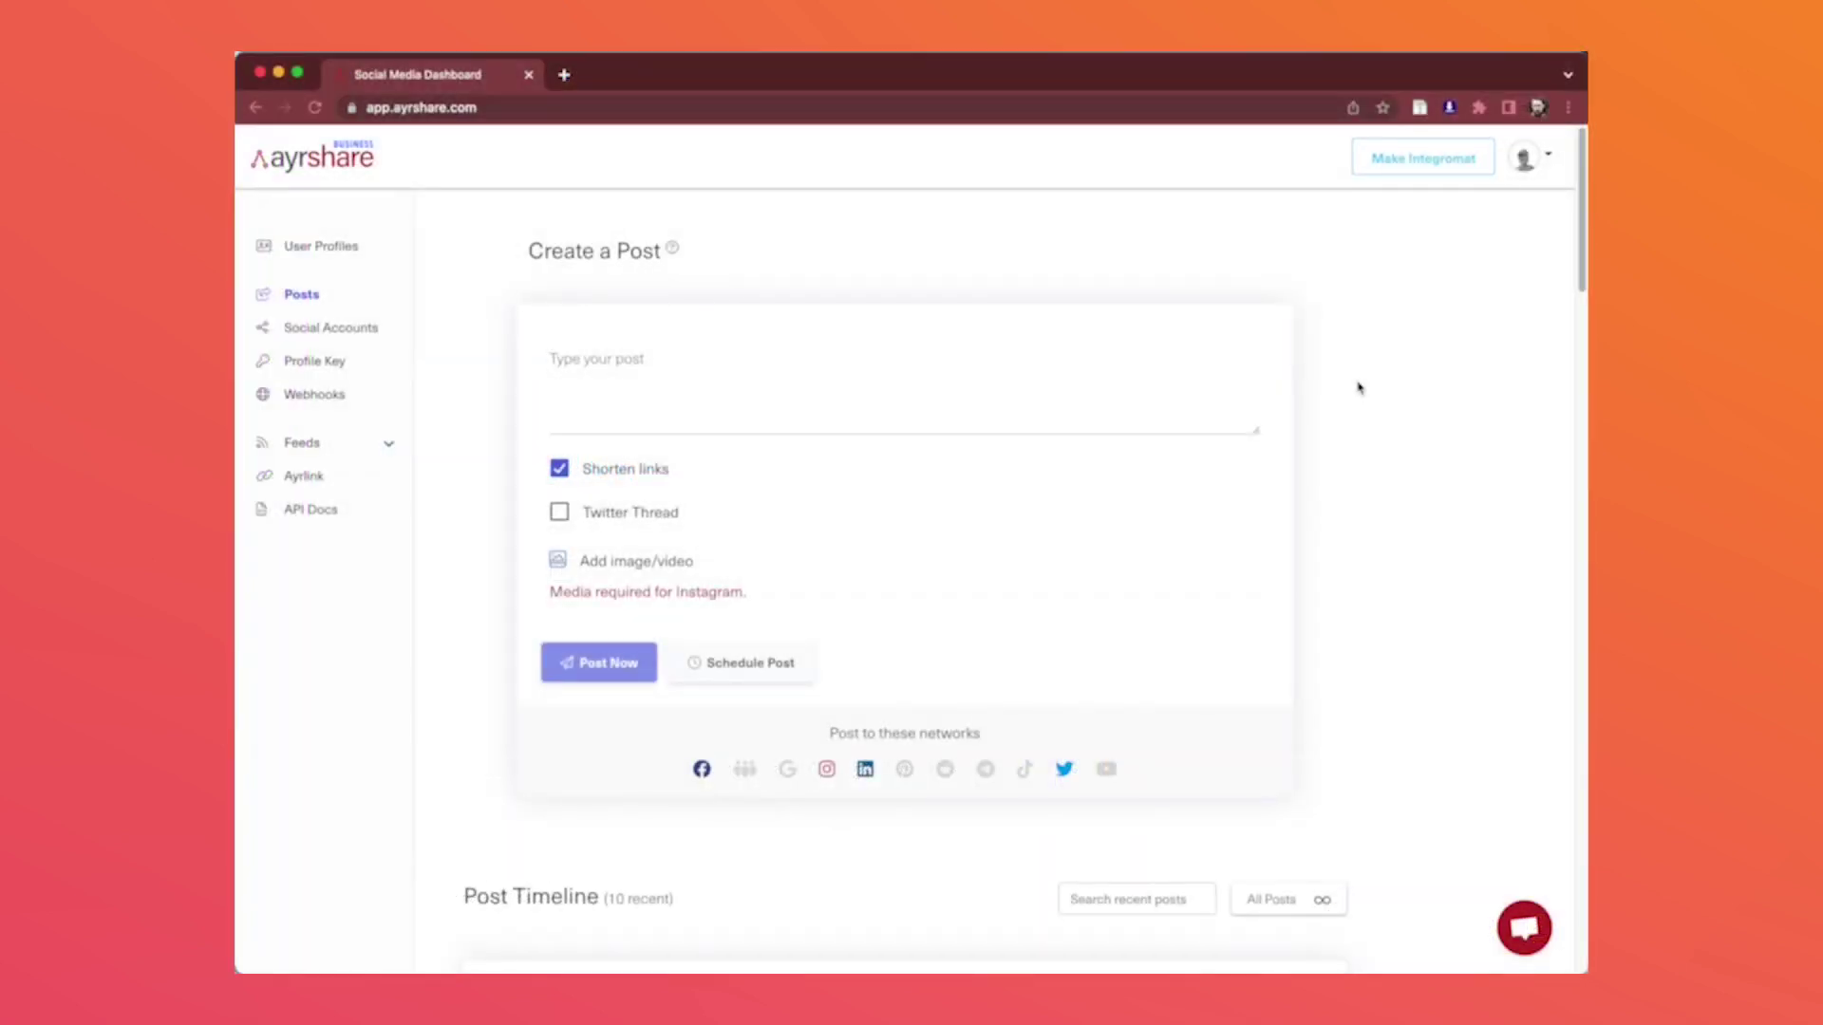
Step: Expand the JSON Request & Response of the newest 'This is delicious!' post and review the response
scroll(1360, 387, "down", 6)
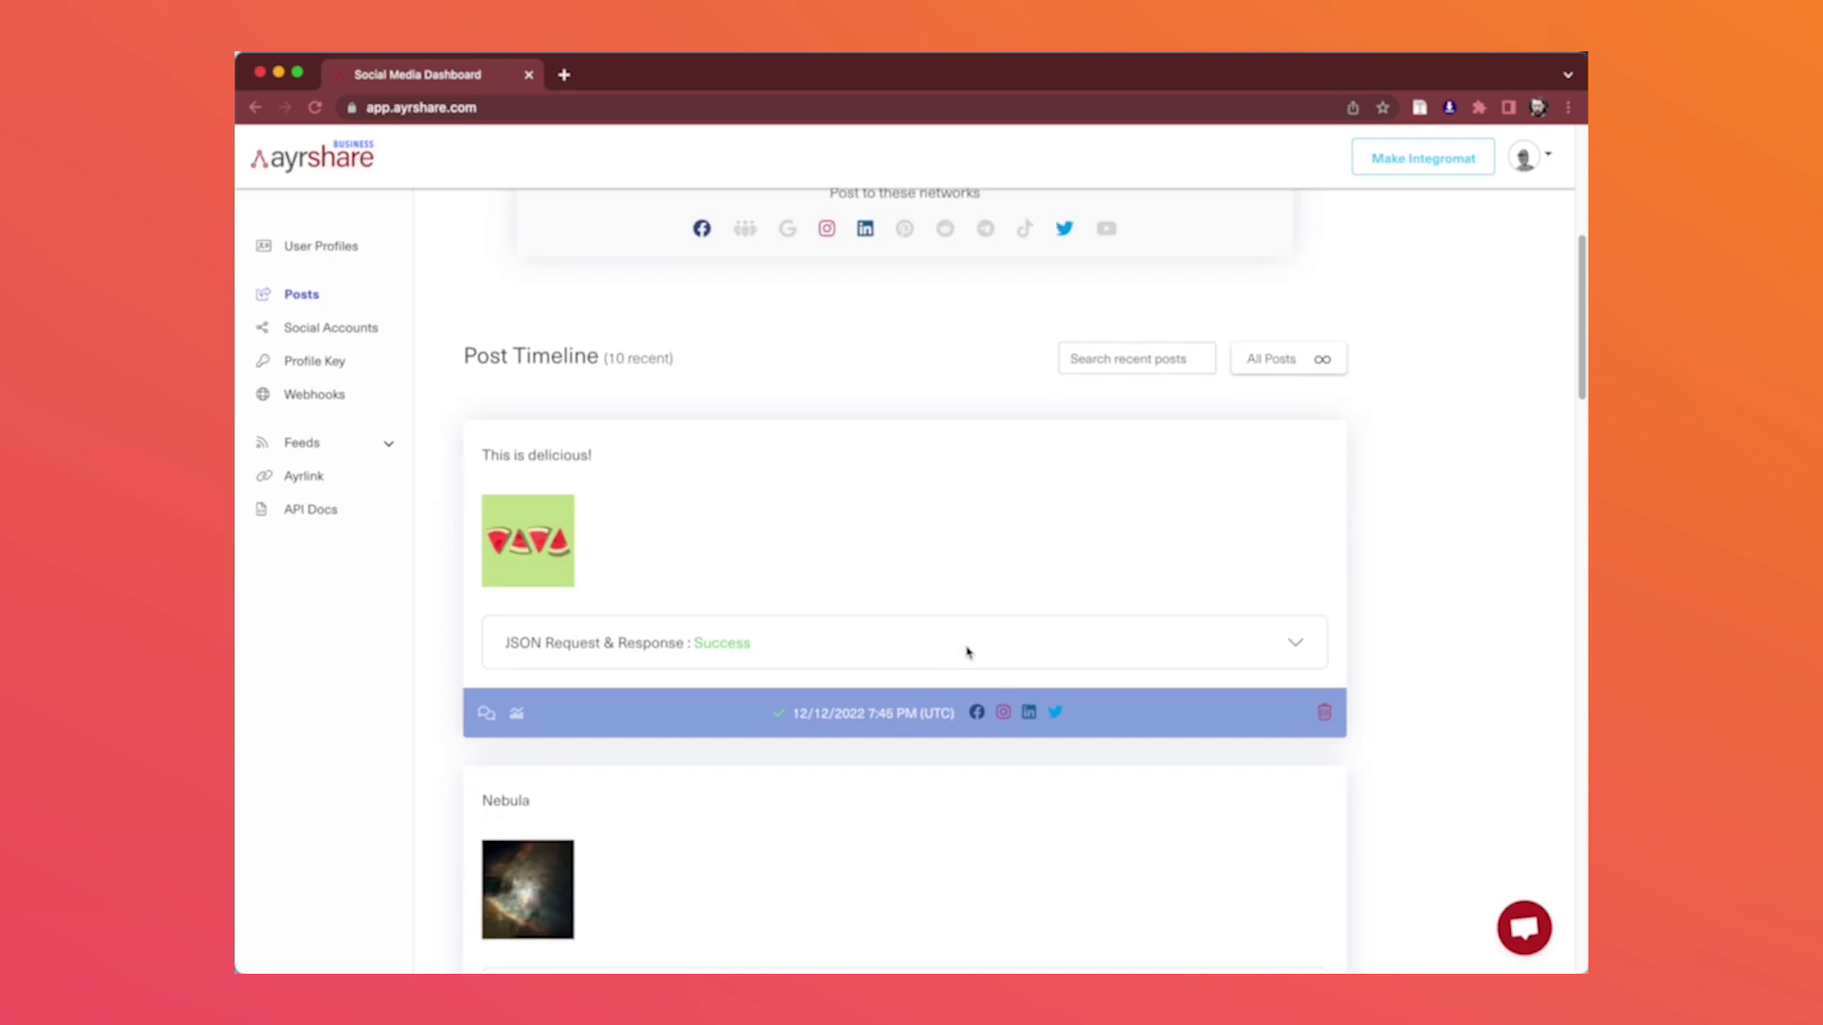
left_click(1294, 645)
scroll(1424, 646, "down", 3)
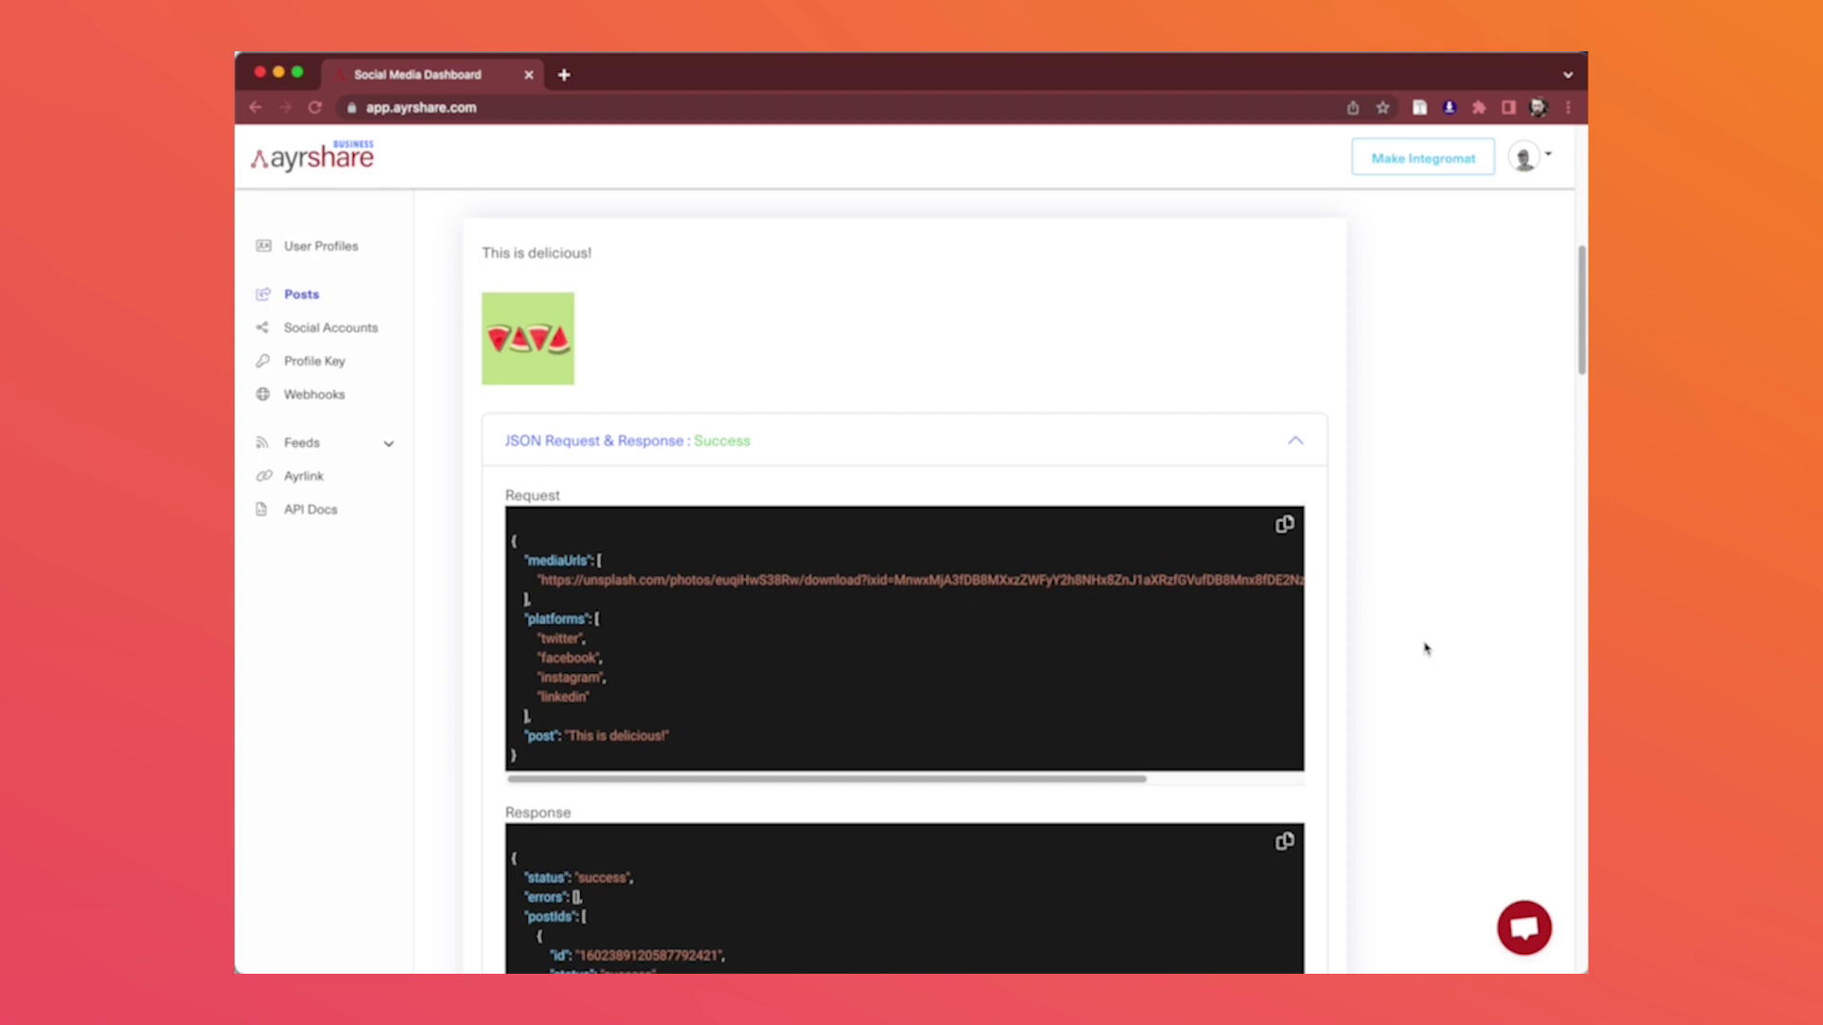
scroll(1405, 646, "down", 1)
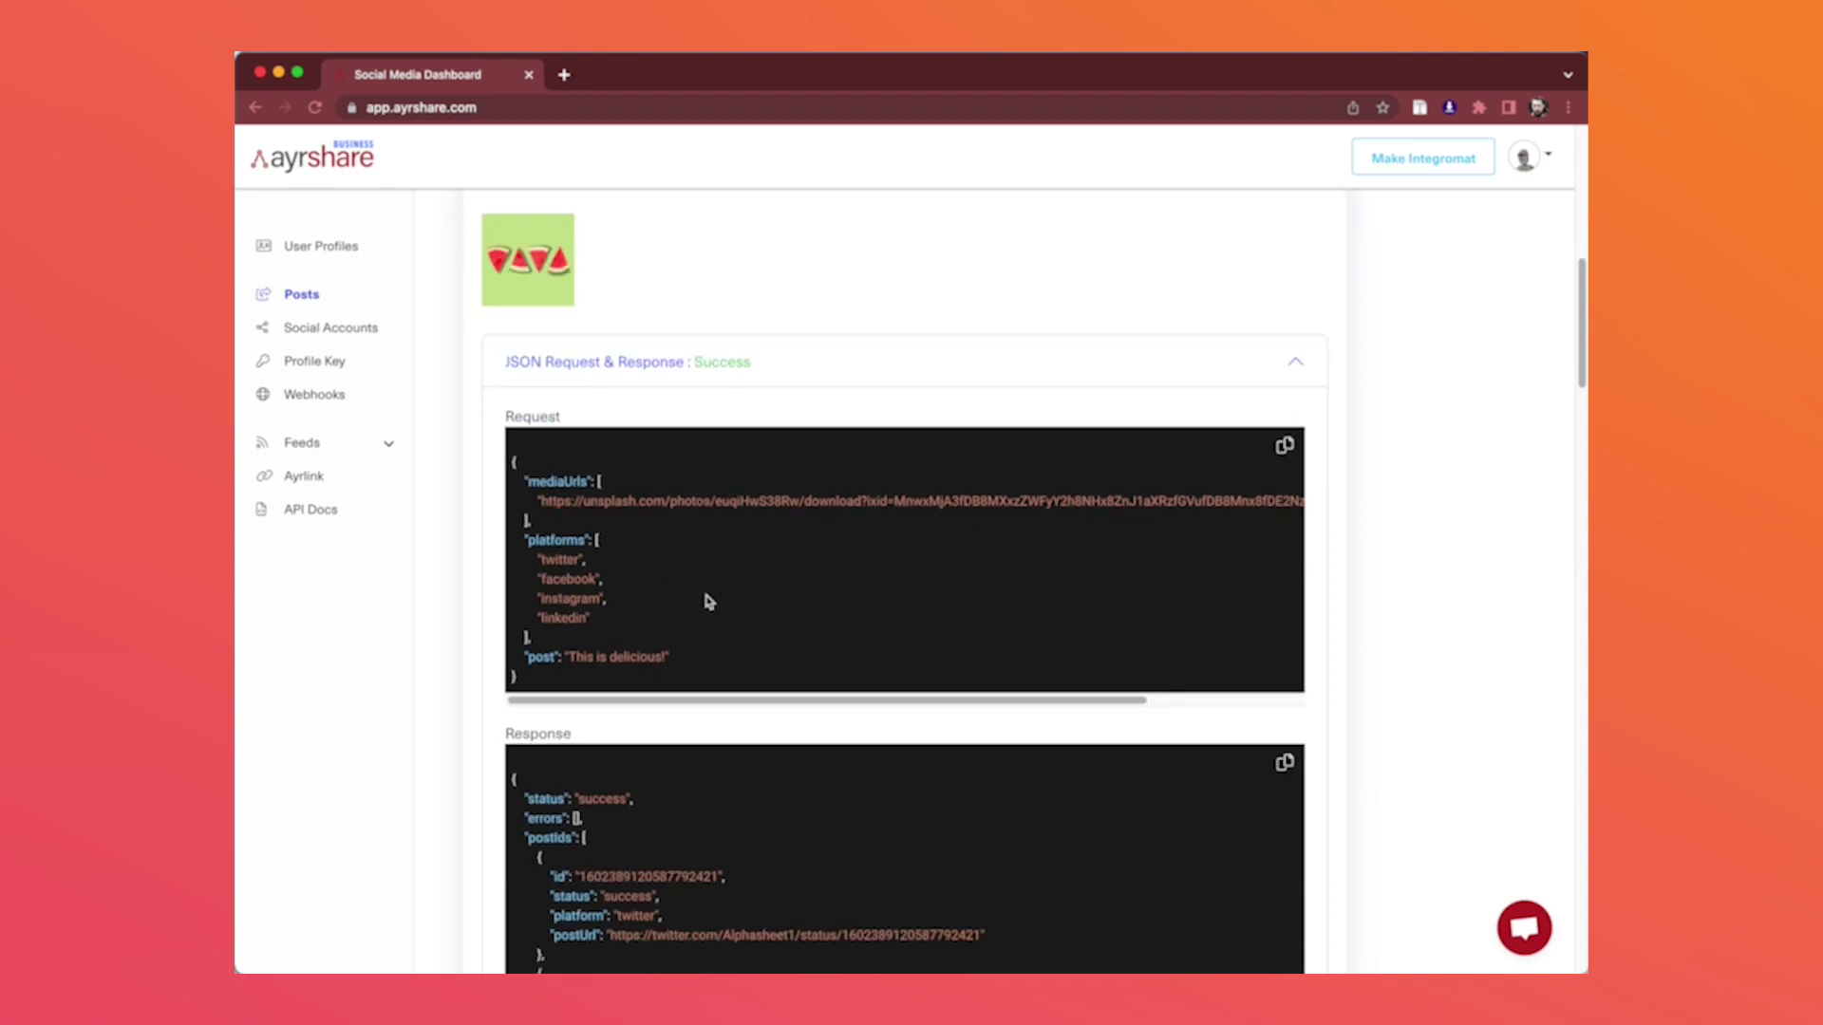
scroll(707, 600, "down", 4)
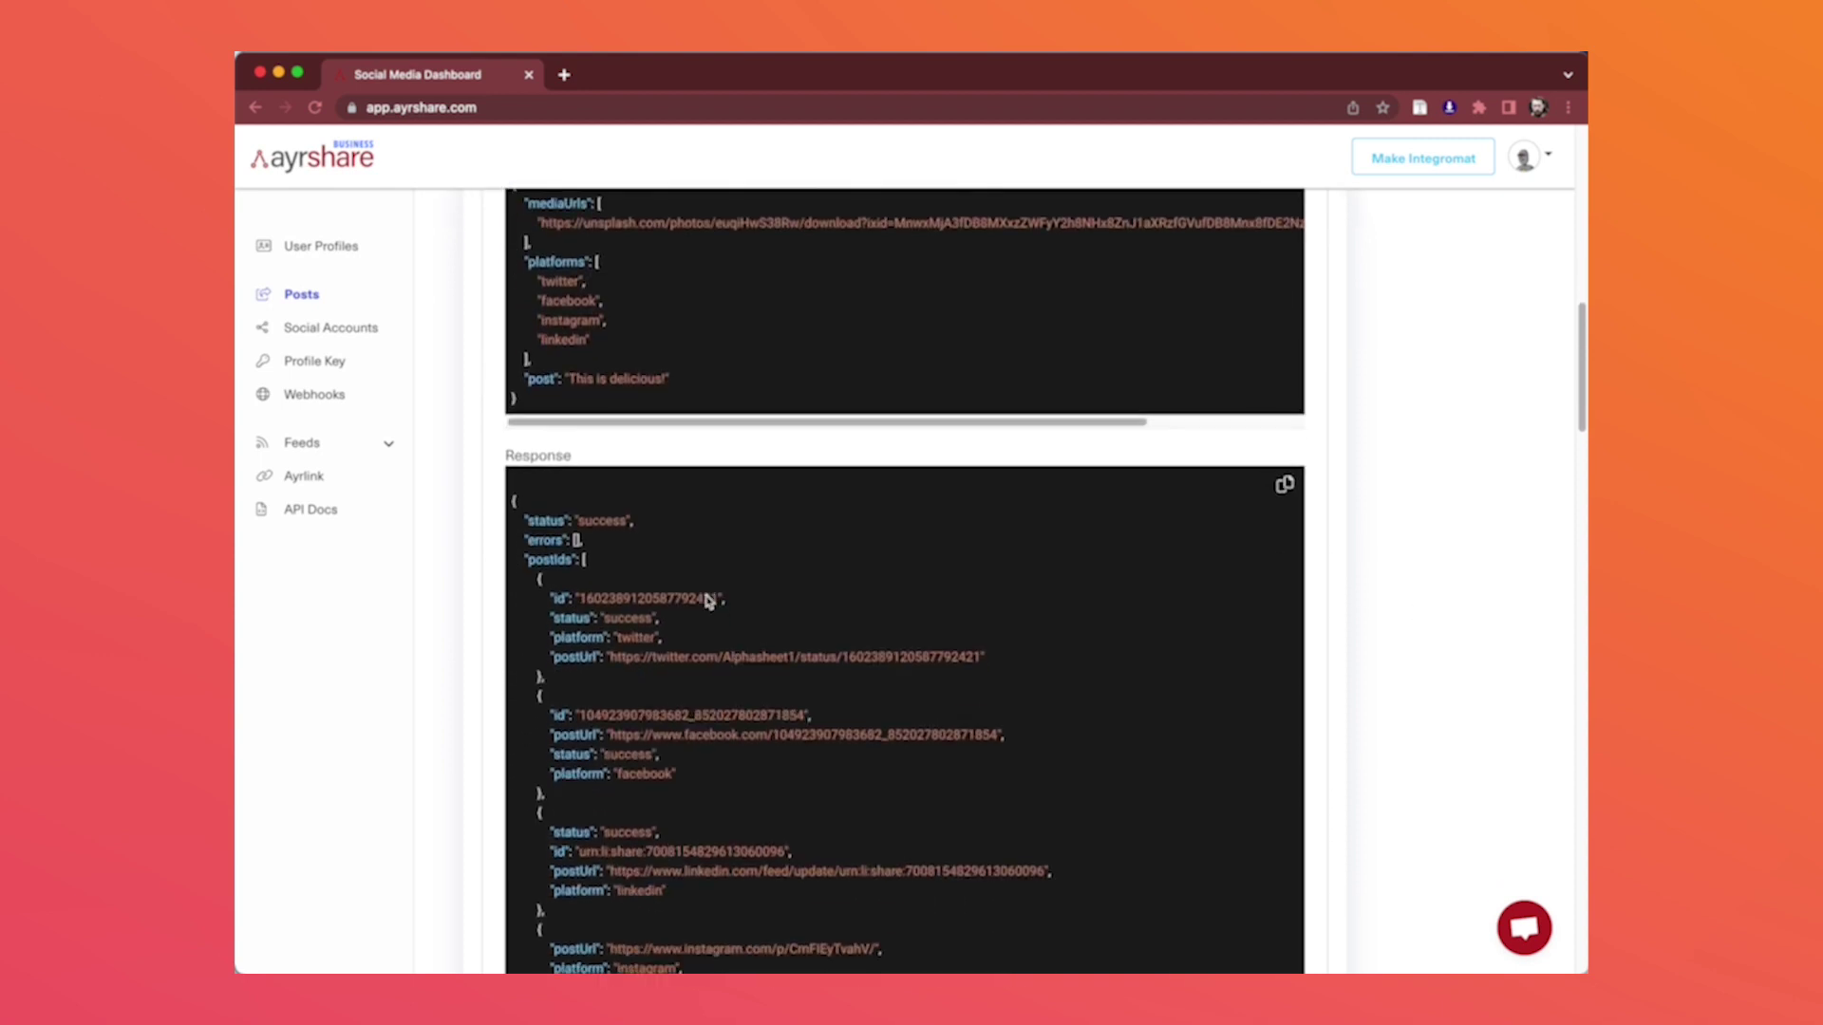
scroll(707, 600, "down", 2)
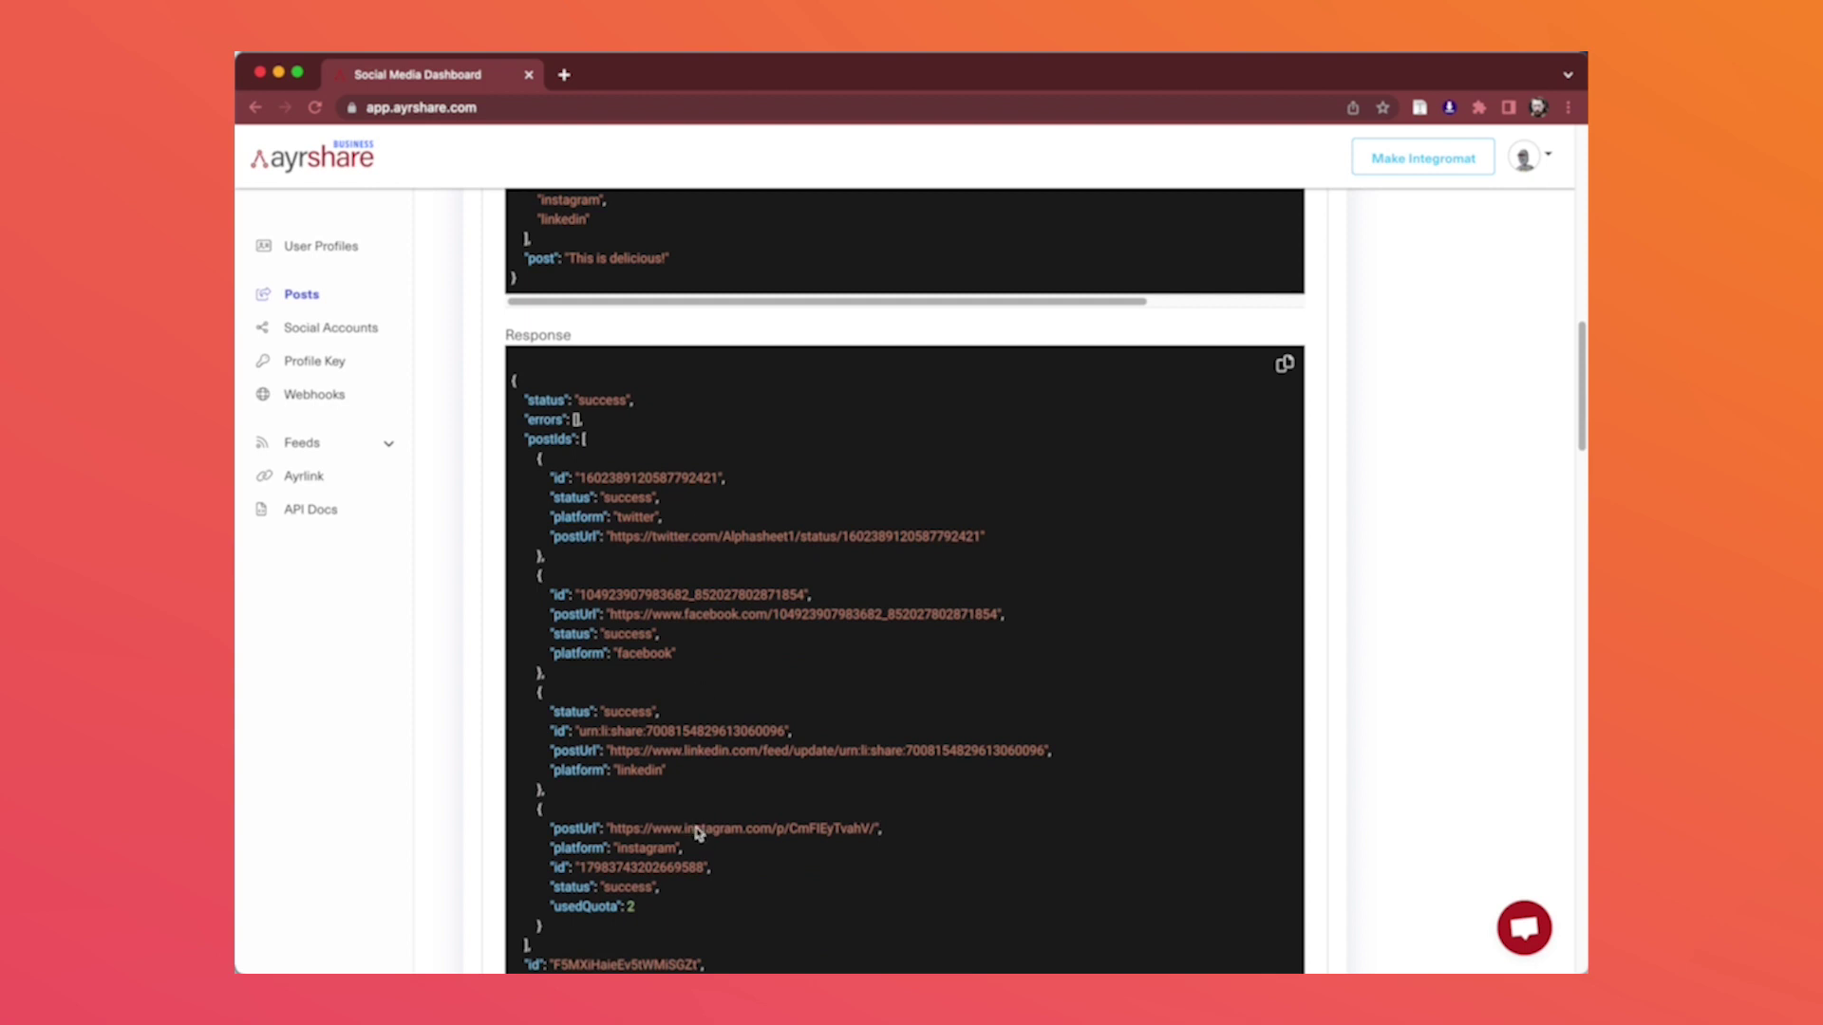
scroll(769, 802, "down", 3)
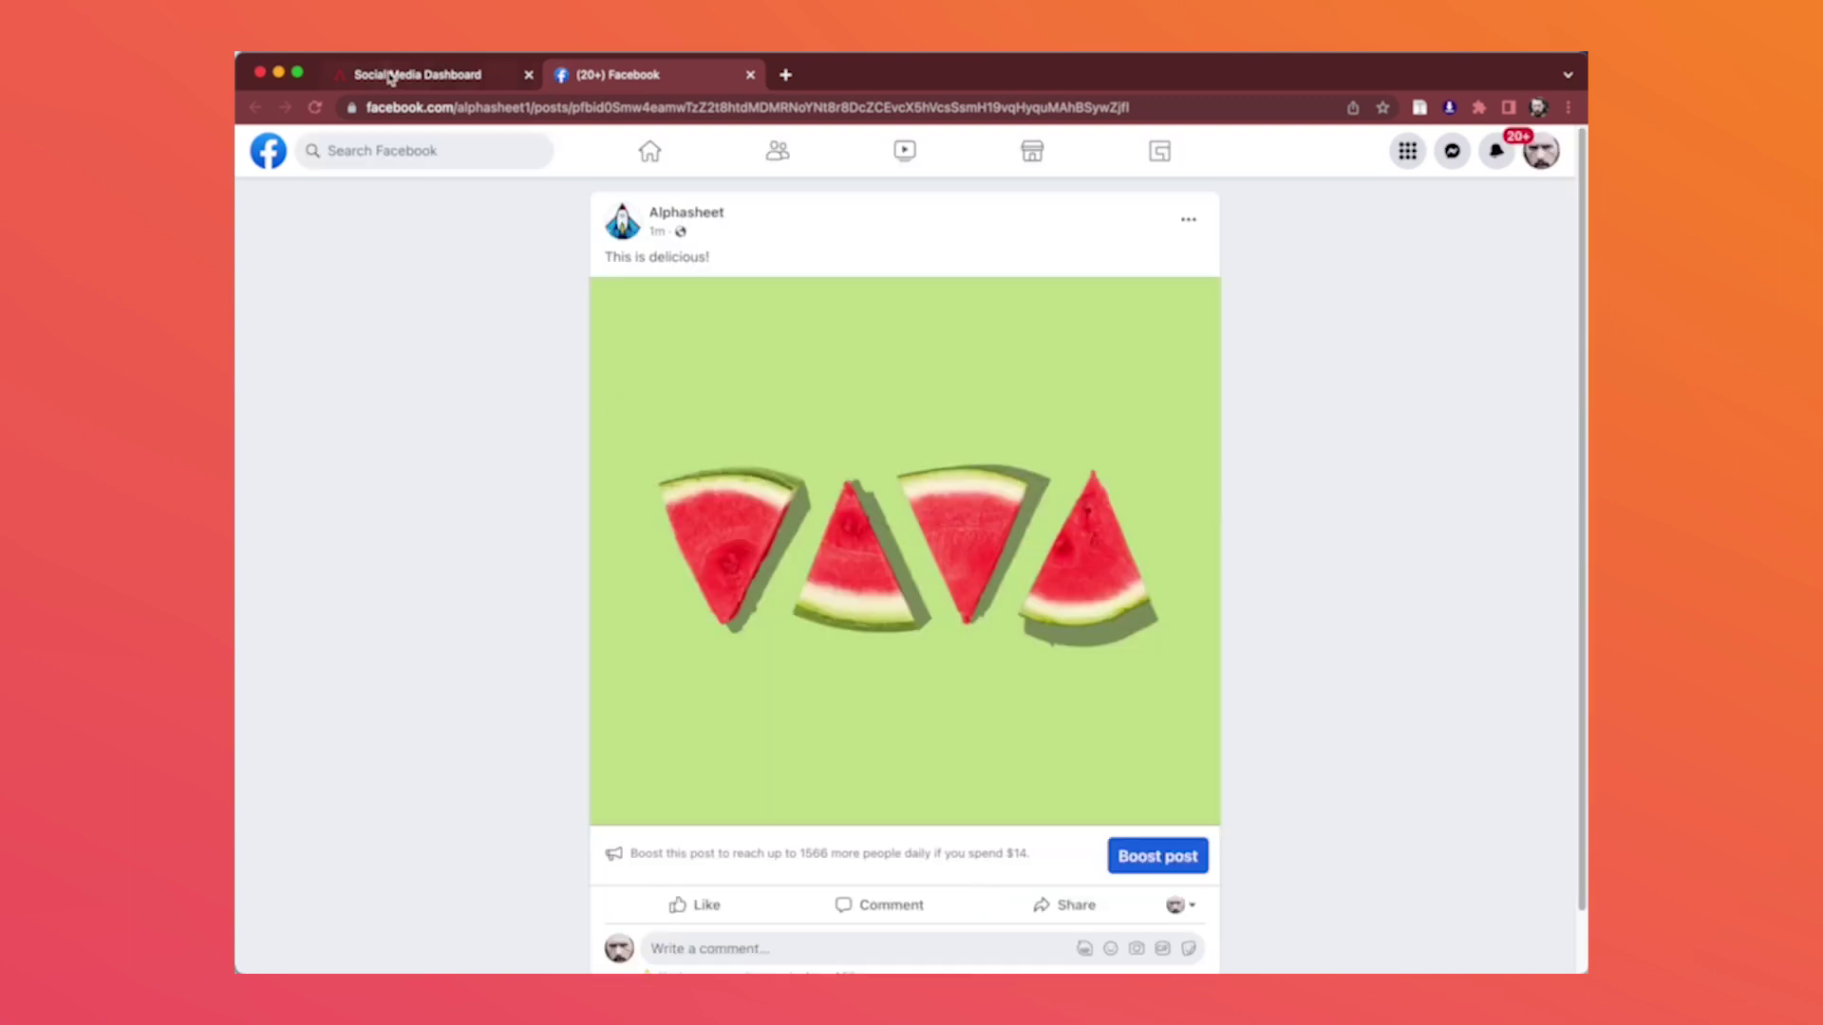
Step: Open the published post on Instagram, LinkedIn and Twitter from the Ayrshare post row
left_click(390, 78)
left_click(1004, 887)
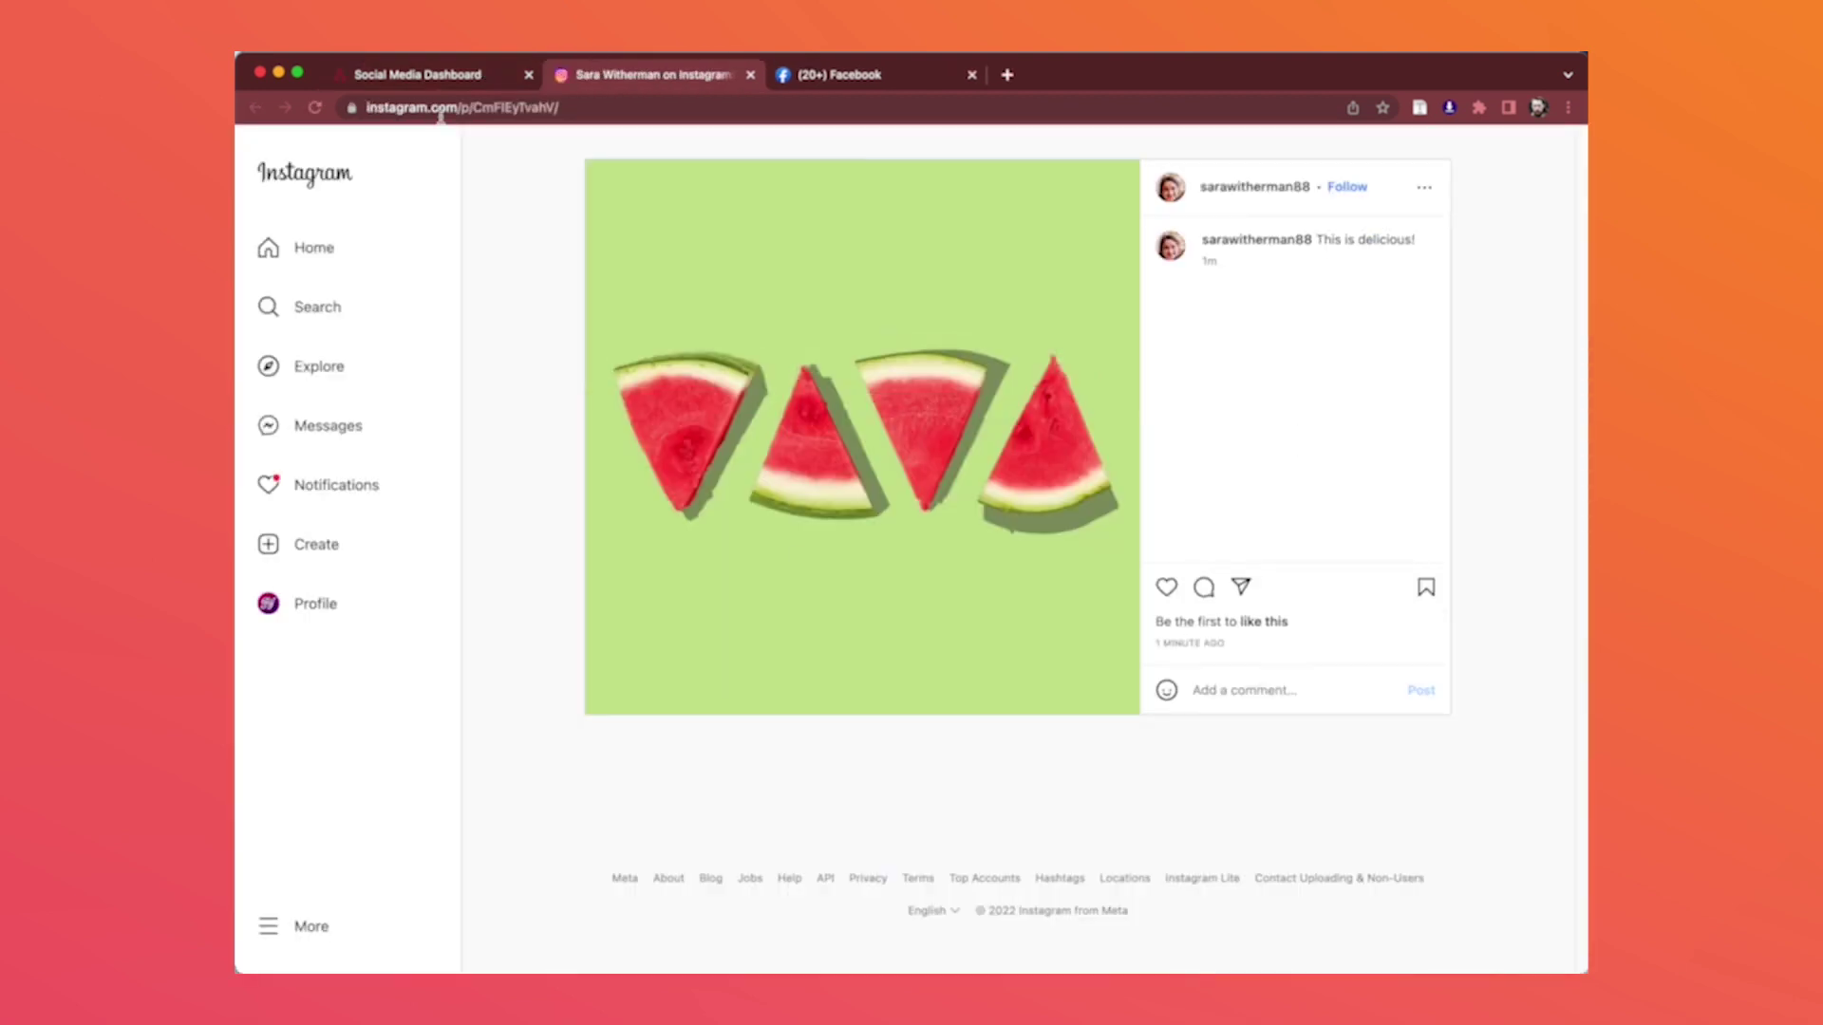
left_click(422, 76)
left_click(1029, 888)
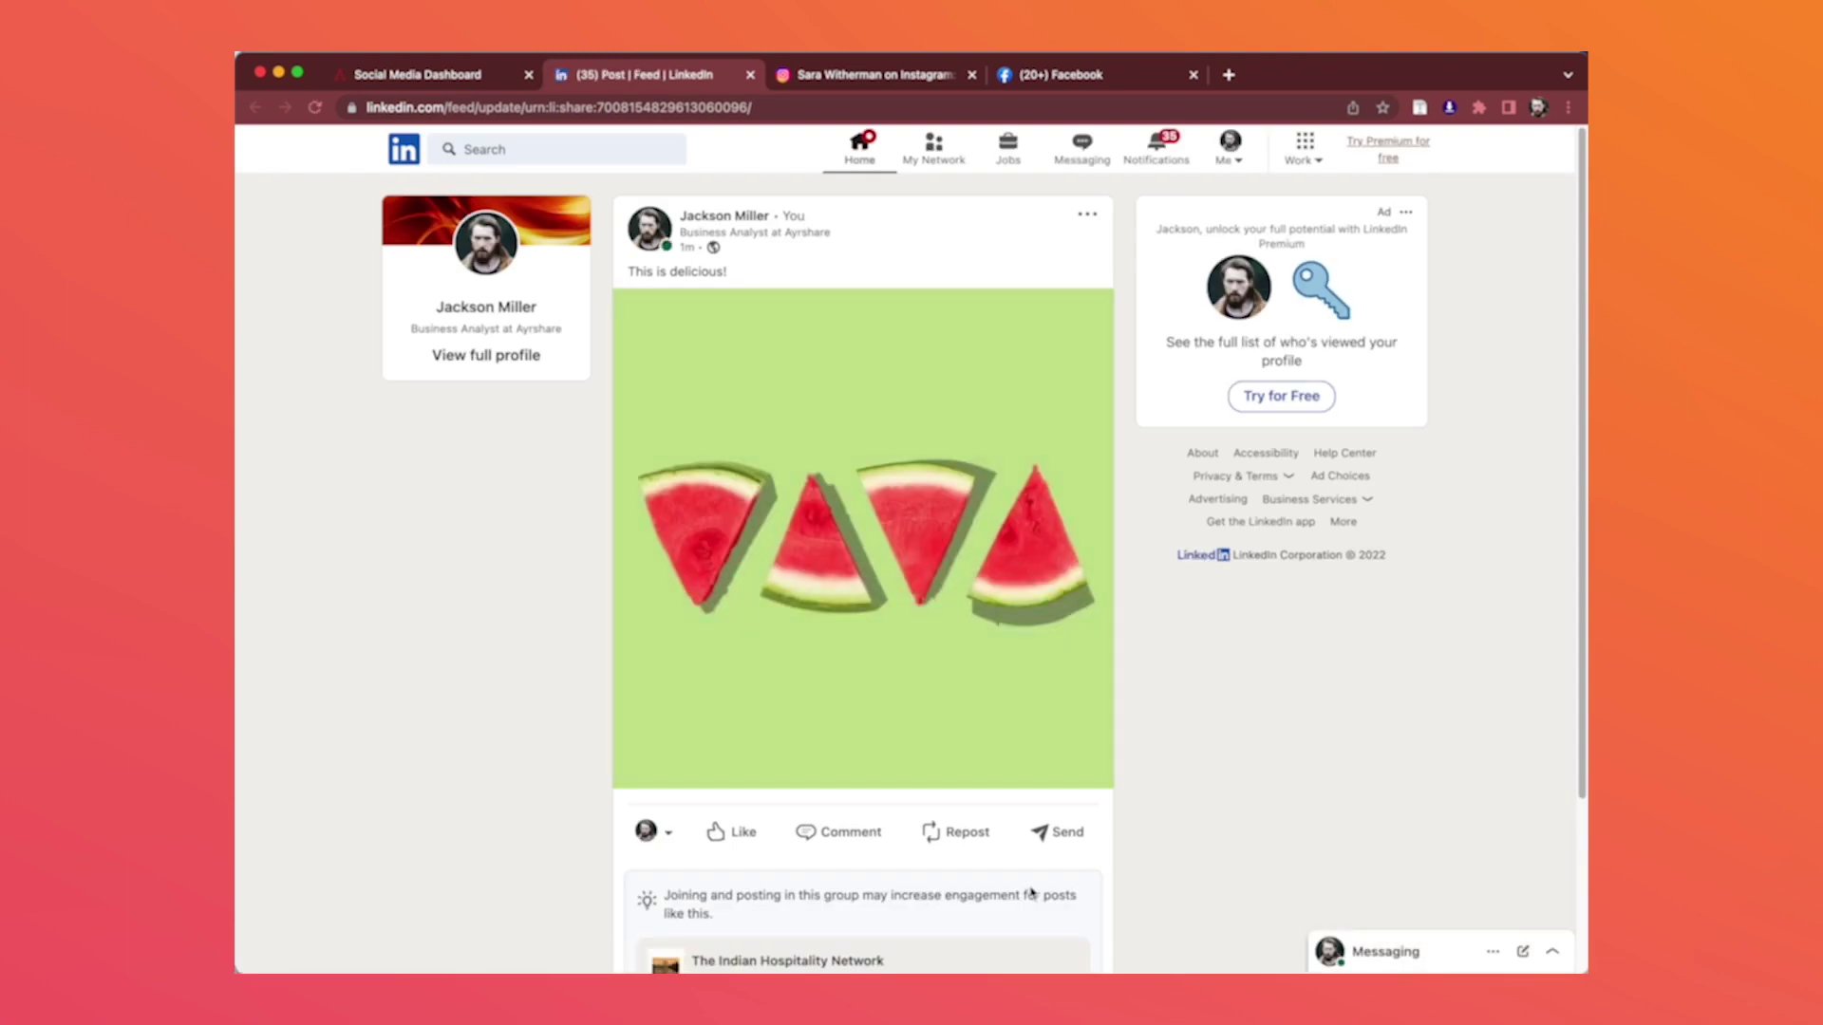
left_click(512, 76)
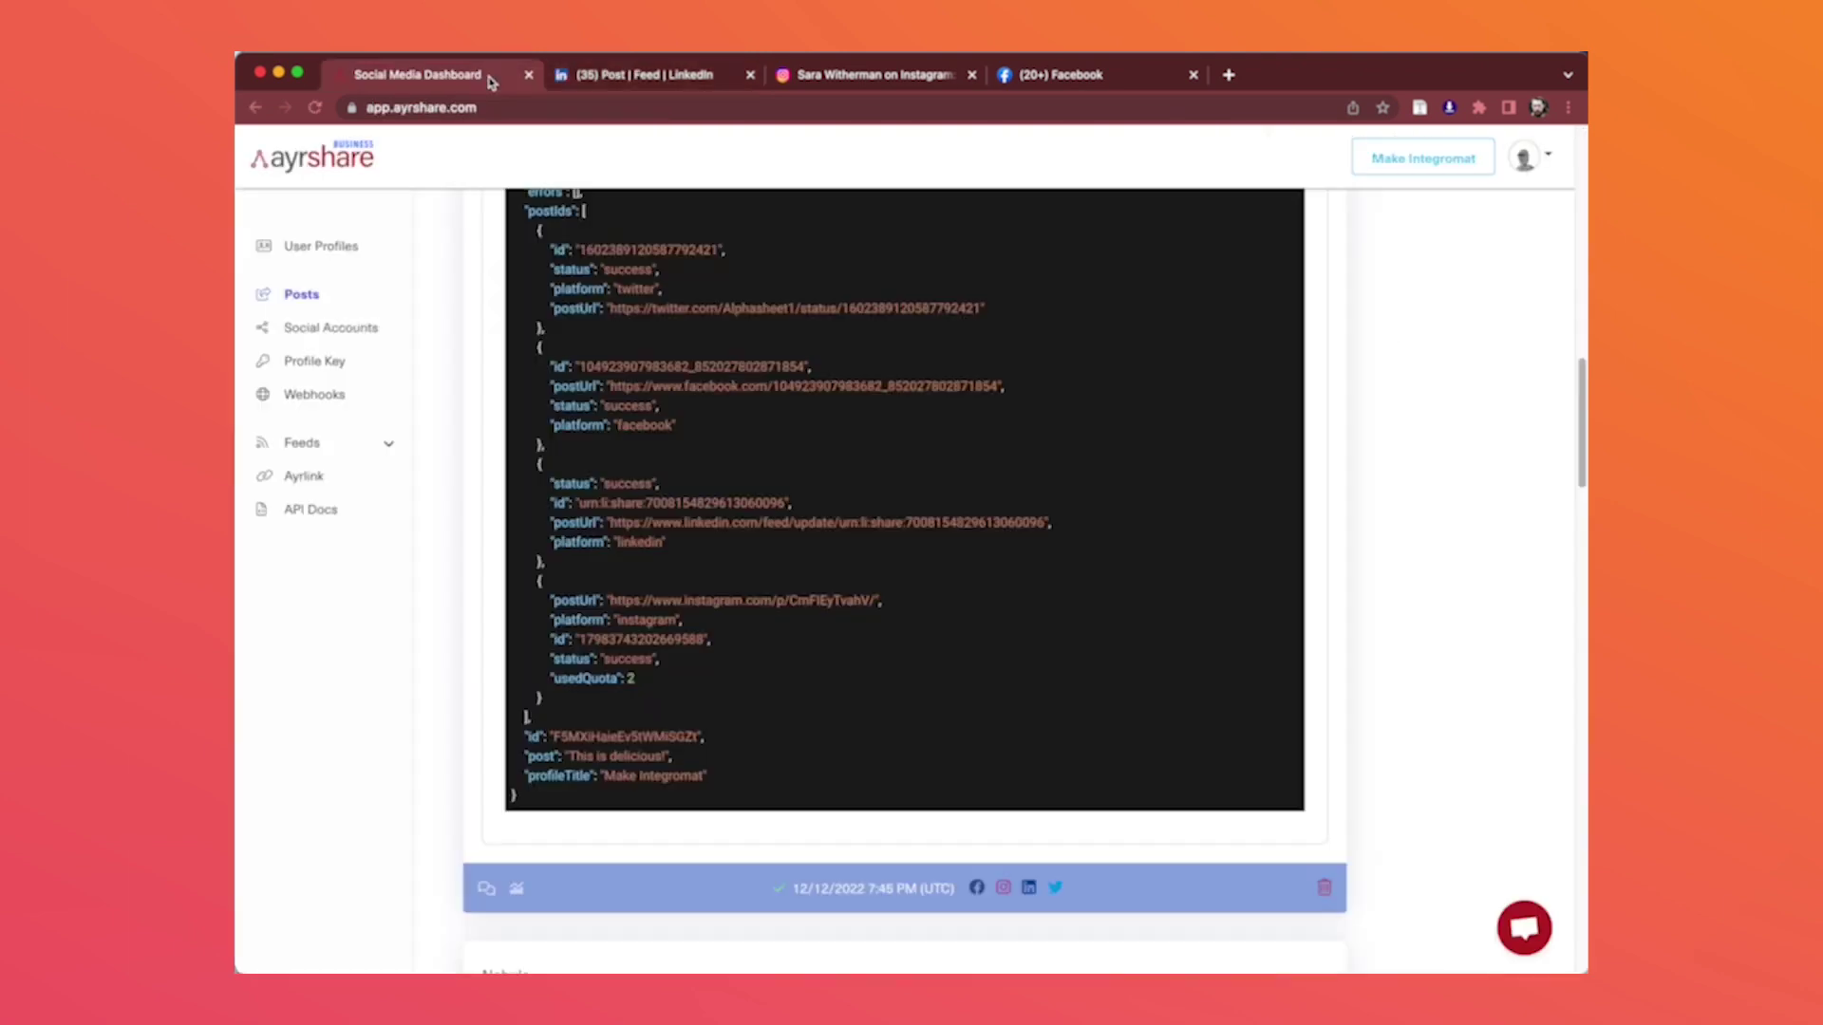
left_click(1056, 888)
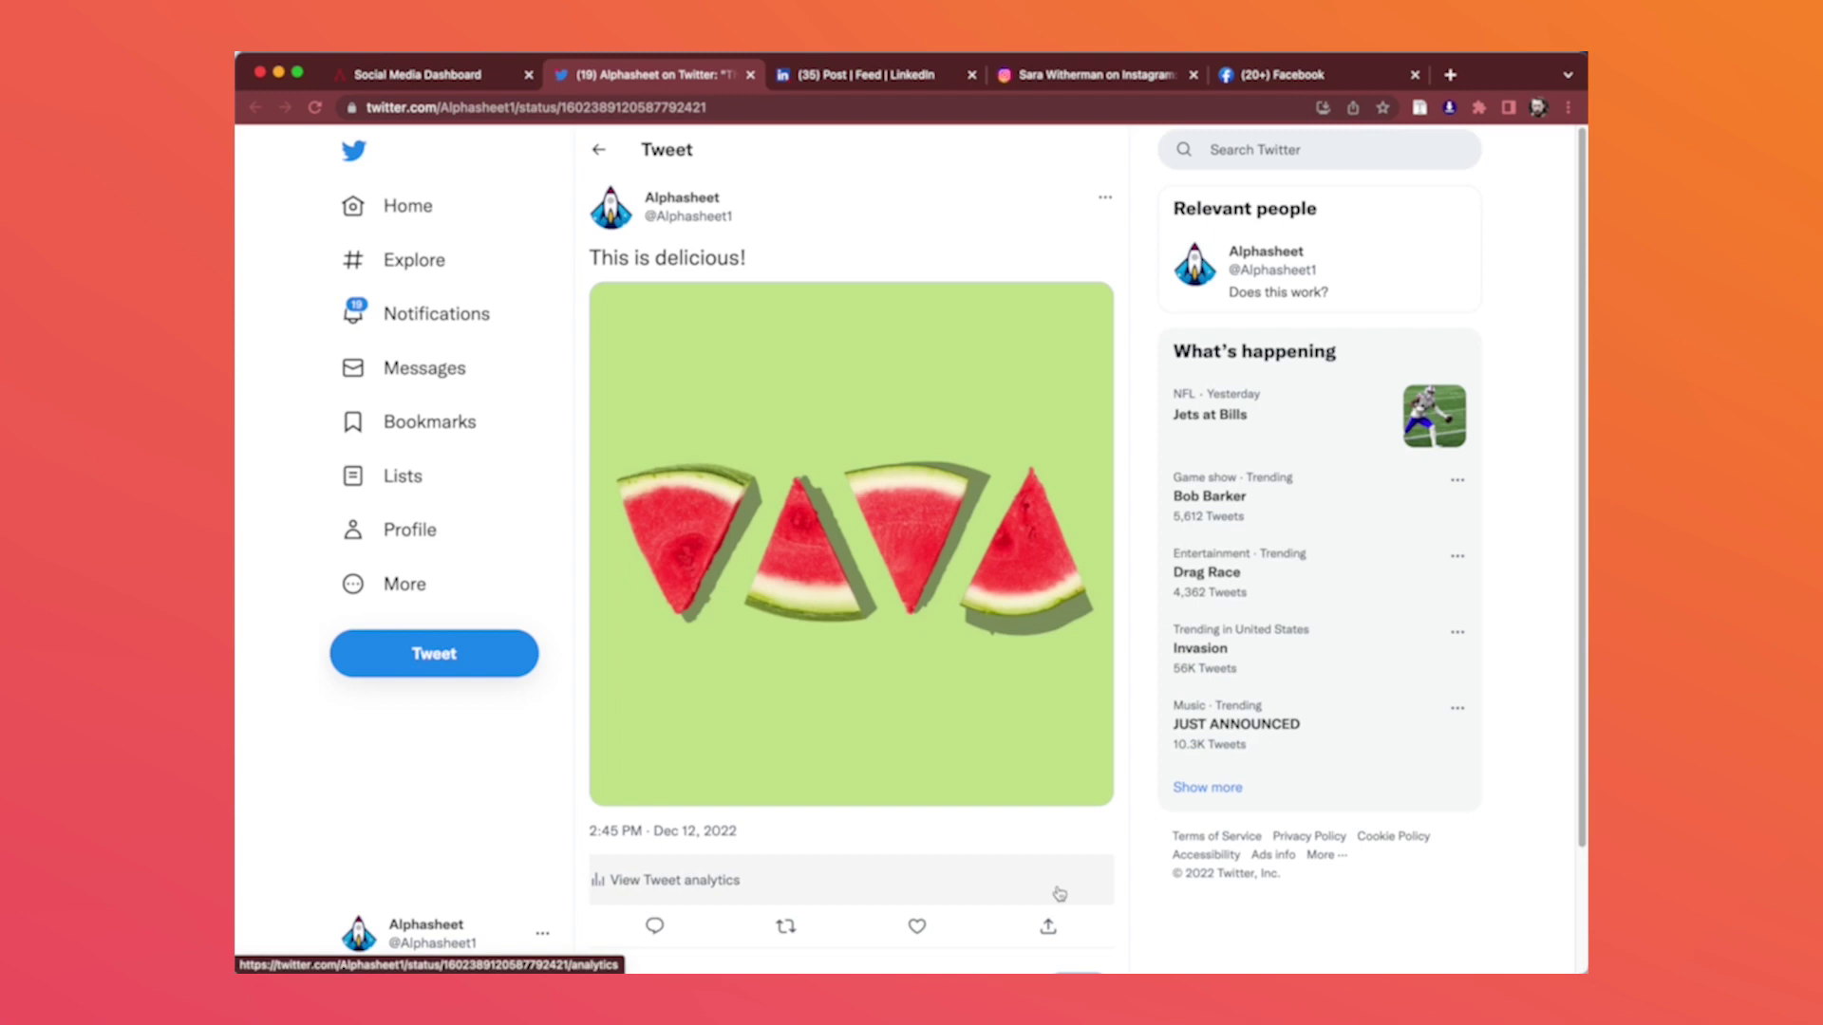